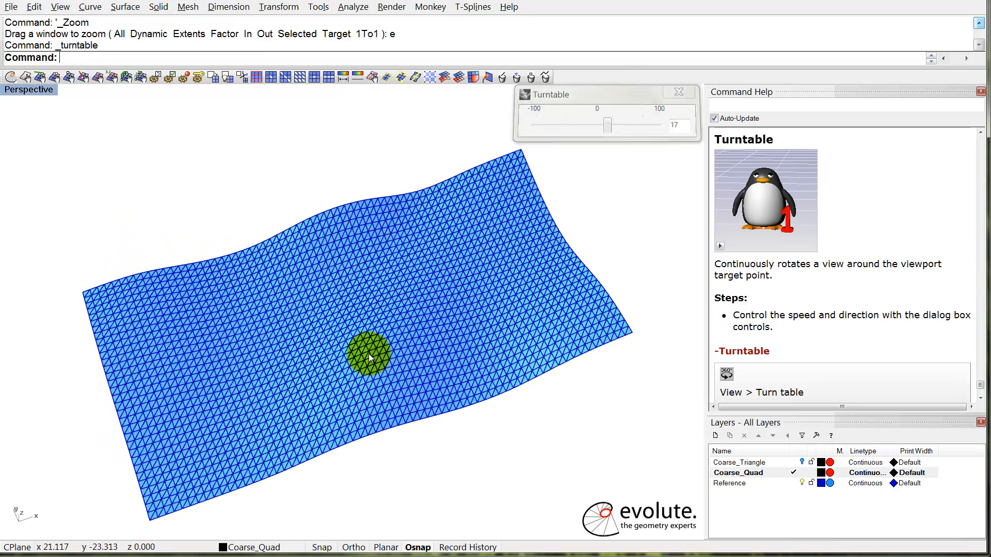
Stop the turntable rotation and draw a four-sided 3DFace mesh snapped to the four corners of the blue reference mesh.
{"action": "key", "text": "Escape"}
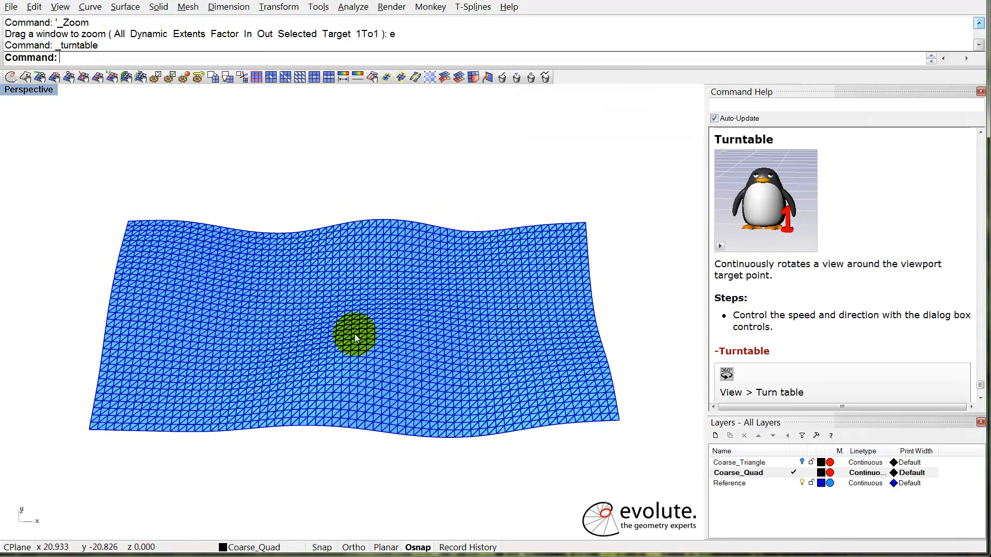
{"action": "type", "text": "3d"}
{"action": "key", "text": "Return"}
{"action": "left_click", "coordinate": [127, 213]}
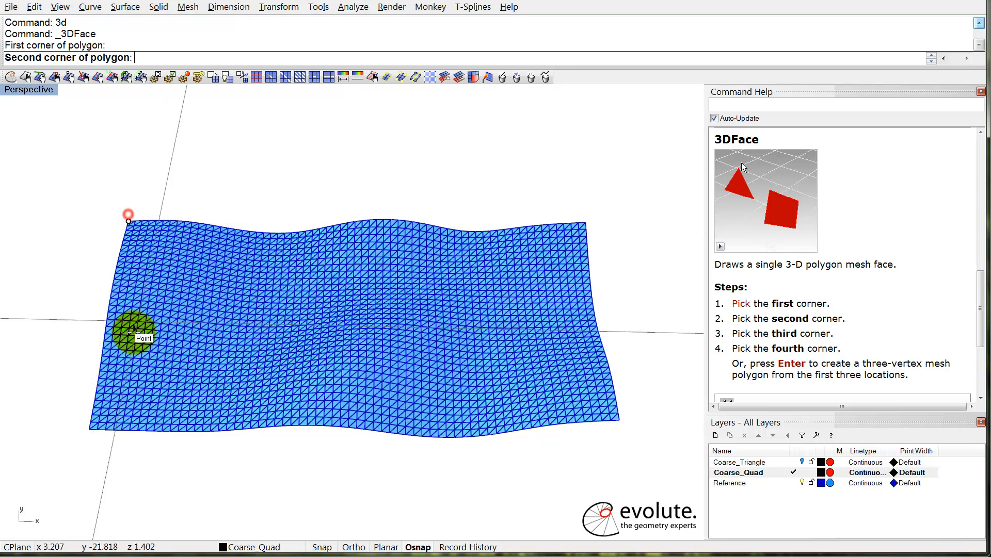
{"action": "left_click", "coordinate": [86, 429]}
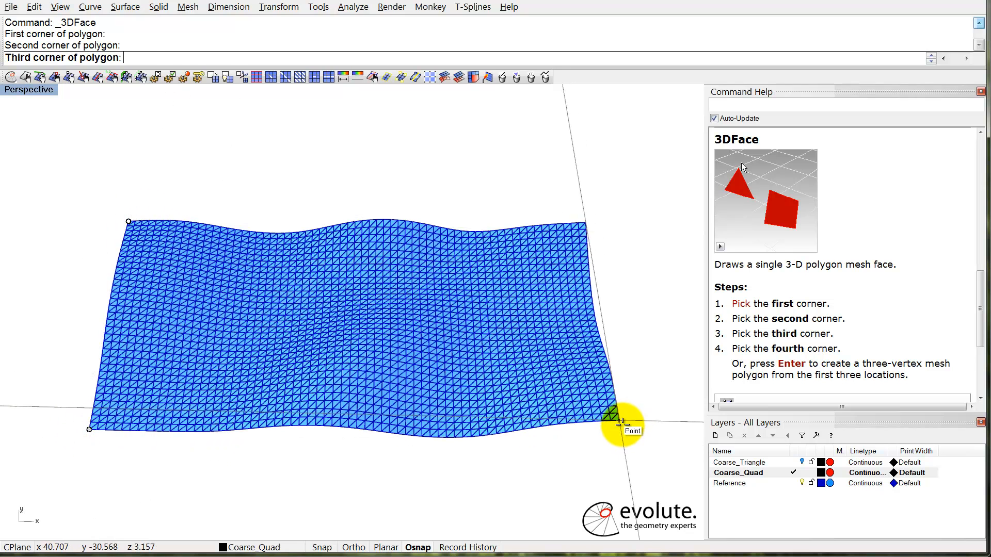
{"action": "left_click", "coordinate": [635, 433]}
{"action": "left_click", "coordinate": [591, 219]}
Split the new quad face in two with a mesh loop cut across its long edge.
{"action": "right_click_drag", "start_coordinate": [442, 310], "coordinate": [325, 277]}
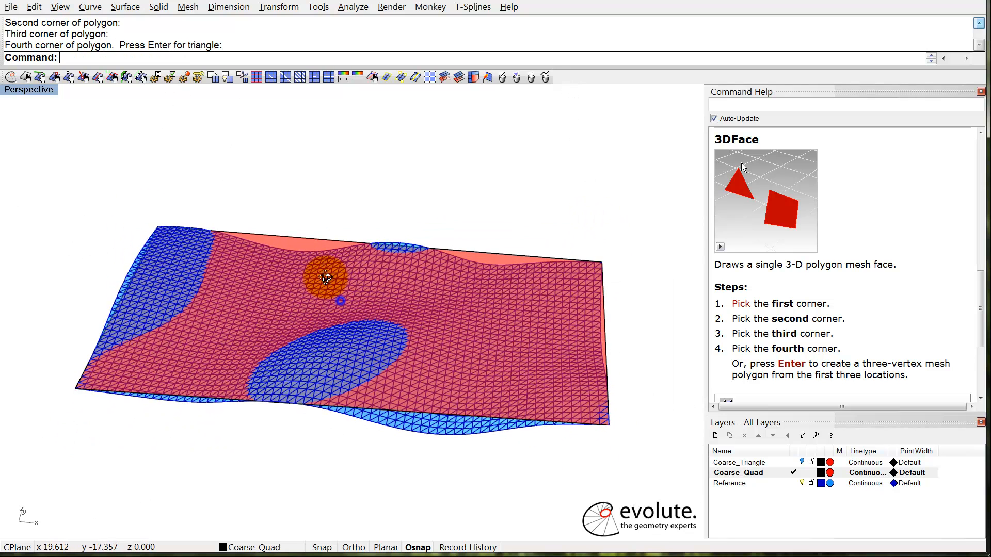
{"action": "left_click", "coordinate": [328, 78]}
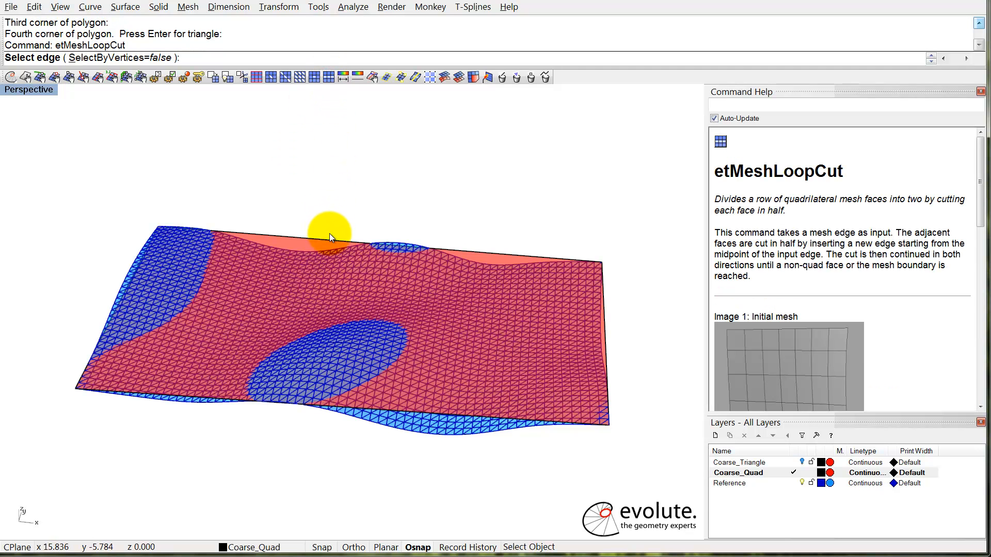
{"action": "left_click", "coordinate": [334, 237]}
Flag the four outer corner vertices of the two-face coarse mesh as fixed for optimization.
{"action": "right_click_drag", "start_coordinate": [335, 243], "coordinate": [258, 261]}
{"action": "left_click", "coordinate": [232, 214]}
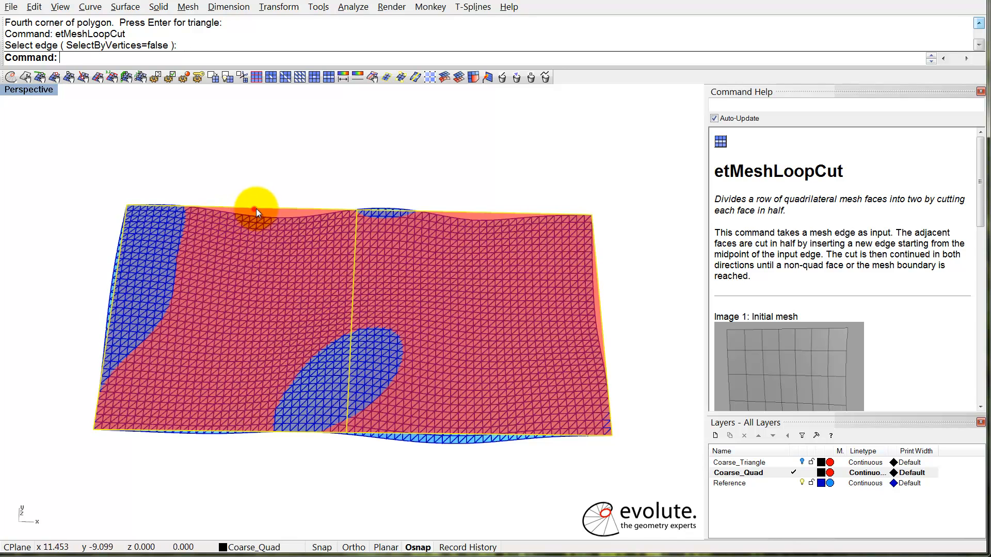
{"action": "left_click", "coordinate": [66, 79]}
{"action": "left_click", "coordinate": [93, 428]}
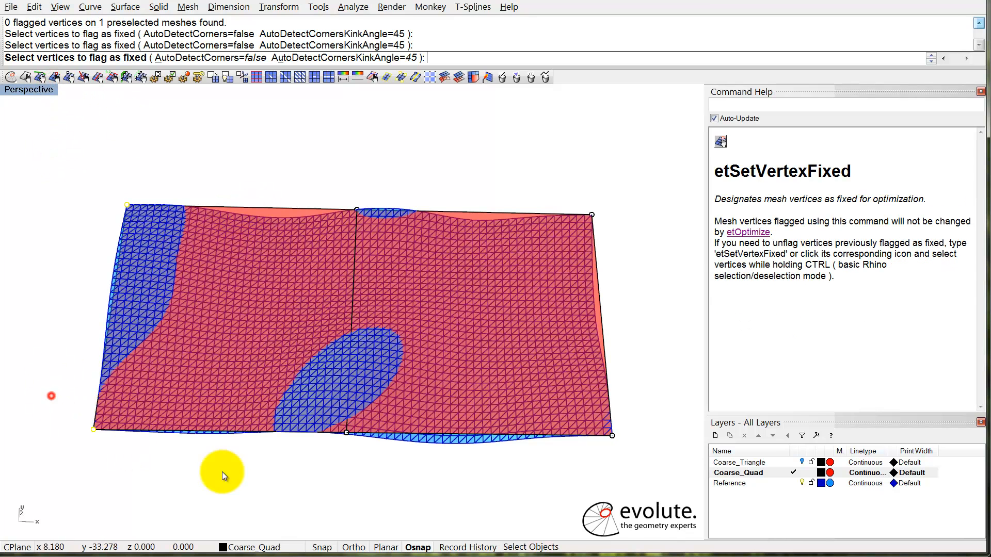
{"action": "left_click", "coordinate": [591, 480]}
{"action": "right_click", "coordinate": [644, 270]}
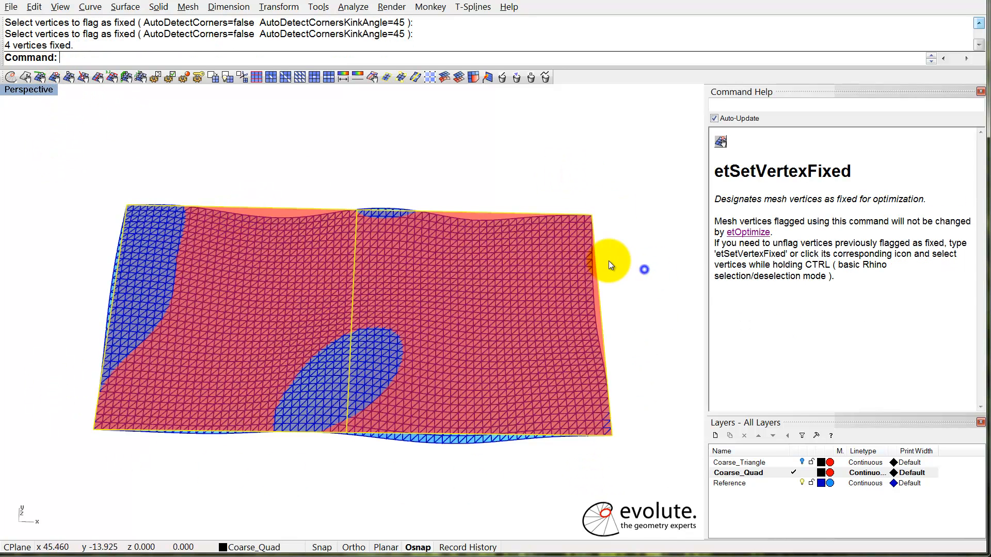
Flag the same four outer vertices of the coarse mesh as corners, with AutoDetectCorners left at false.
{"action": "left_click", "coordinate": [69, 77]}
{"action": "left_click_drag", "start_coordinate": [65, 395], "coordinate": [137, 467]}
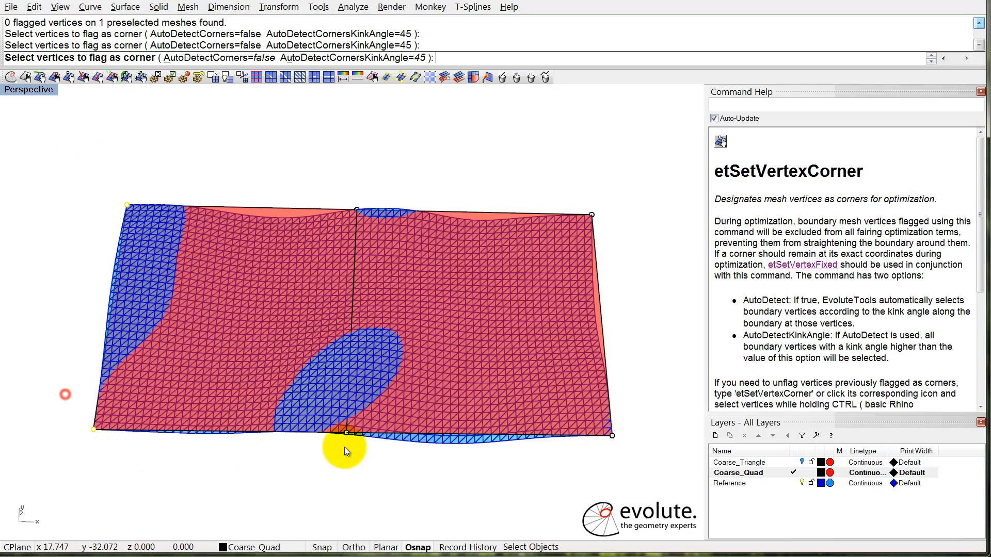
{"action": "left_click_drag", "start_coordinate": [581, 465], "coordinate": [580, 466]}
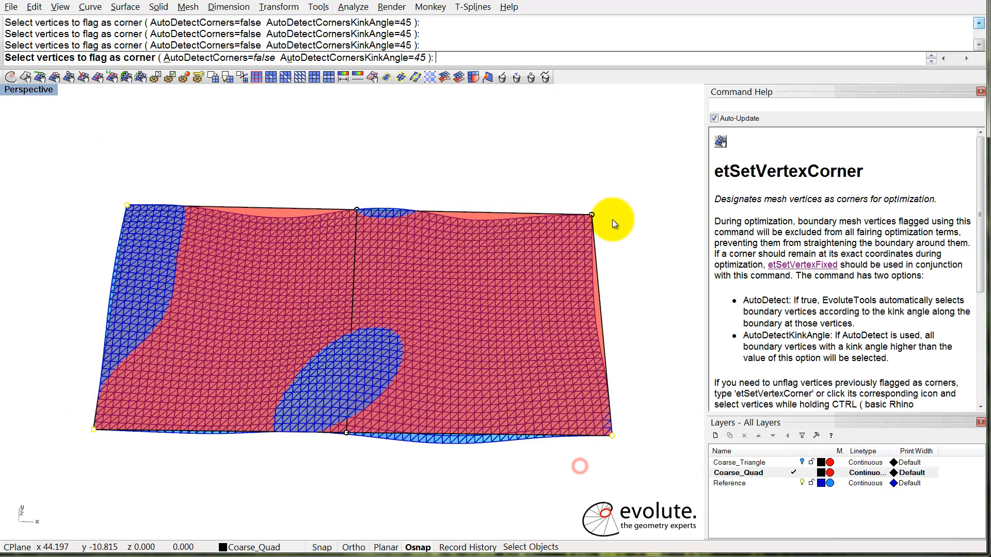
{"action": "right_click", "coordinate": [648, 273]}
Subdivide the coarse mesh four times with the CatmullClark rule and delete the original two-face mesh.
{"action": "right_click_drag", "start_coordinate": [616, 288], "coordinate": [362, 320]}
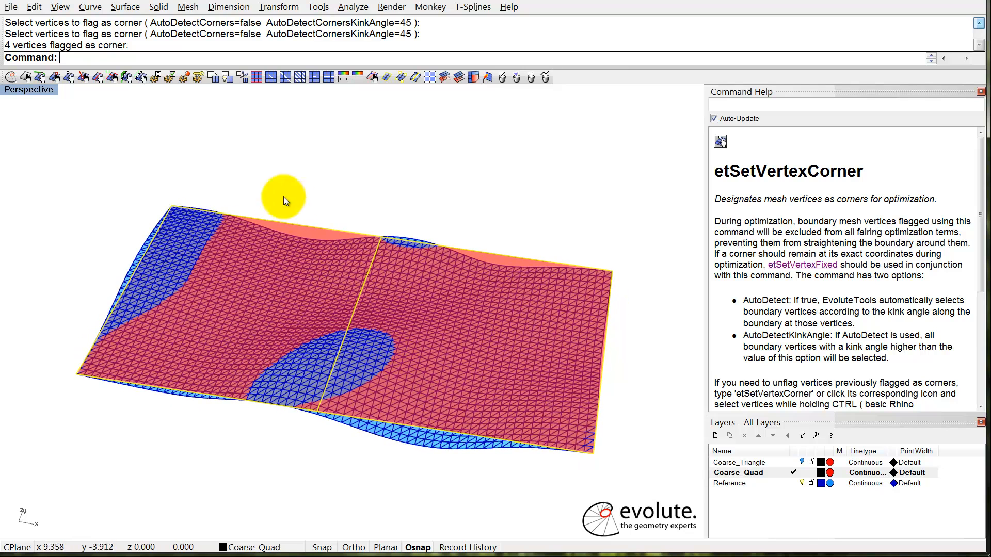
{"action": "left_click", "coordinate": [213, 77]}
{"action": "right_click", "coordinate": [287, 150]}
{"action": "right_click", "coordinate": [288, 151]}
{"action": "right_click", "coordinate": [288, 152]}
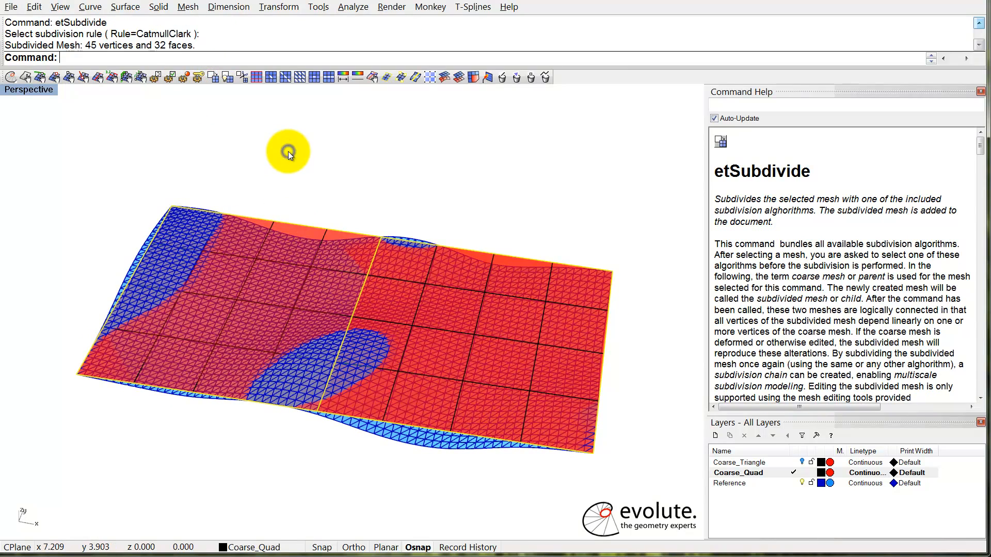
{"action": "right_click", "coordinate": [288, 152]}
{"action": "right_click", "coordinate": [288, 152]}
{"action": "right_click", "coordinate": [288, 151]}
{"action": "right_click", "coordinate": [288, 151]}
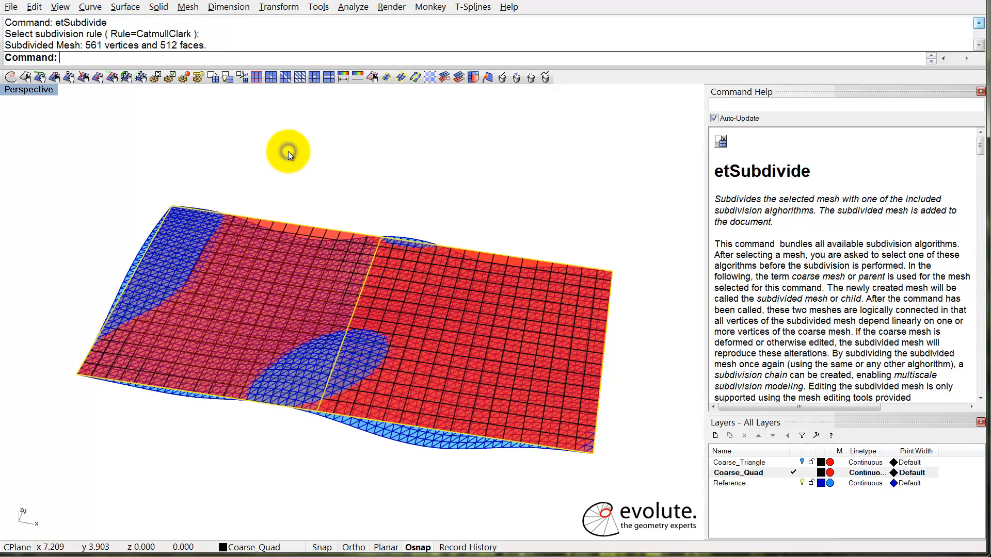
{"action": "right_click_drag", "start_coordinate": [298, 172], "coordinate": [283, 192]}
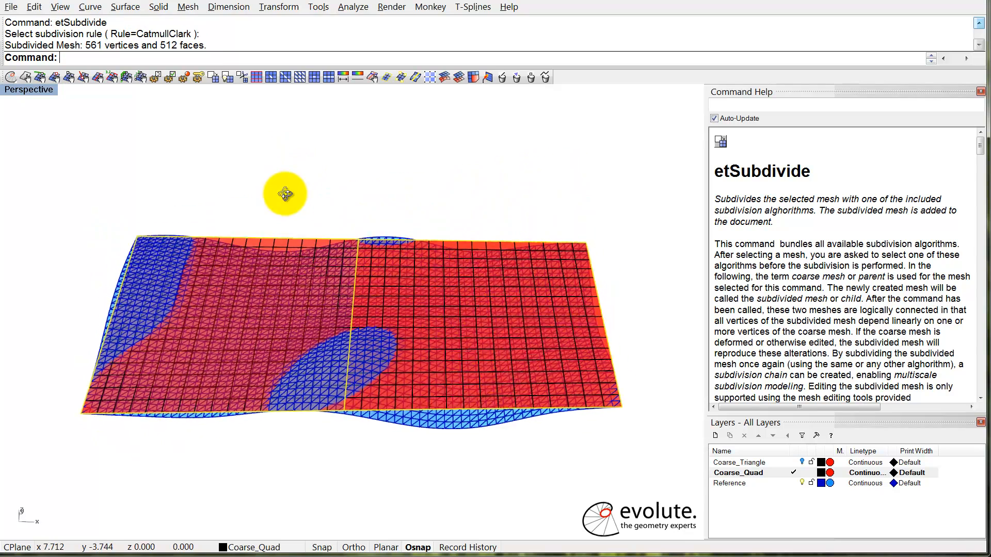
{"action": "key", "text": "Delete"}
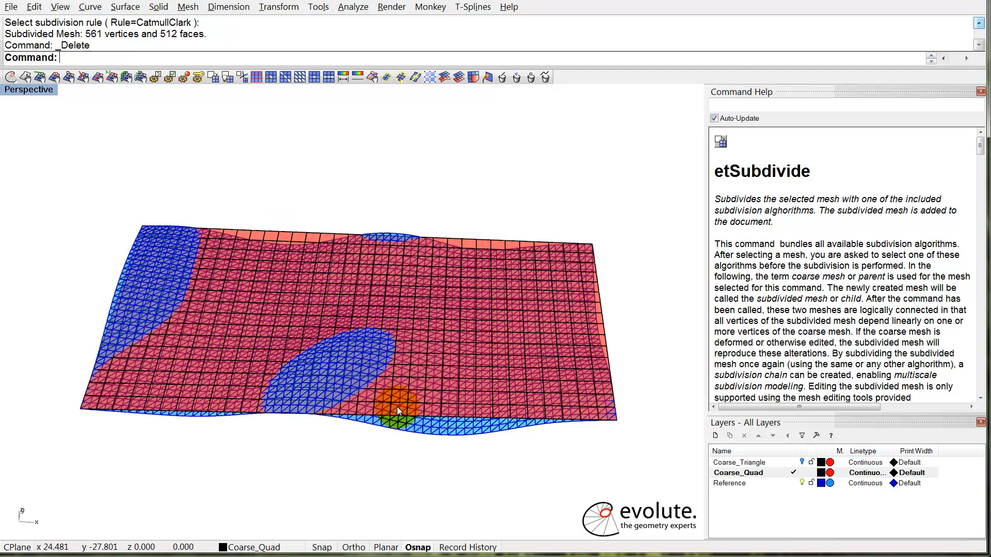
Set the blue triangulated mesh as the reference object for optimization and clear its selection.
{"action": "left_click", "coordinate": [423, 429]}
{"action": "left_click", "coordinate": [23, 80]}
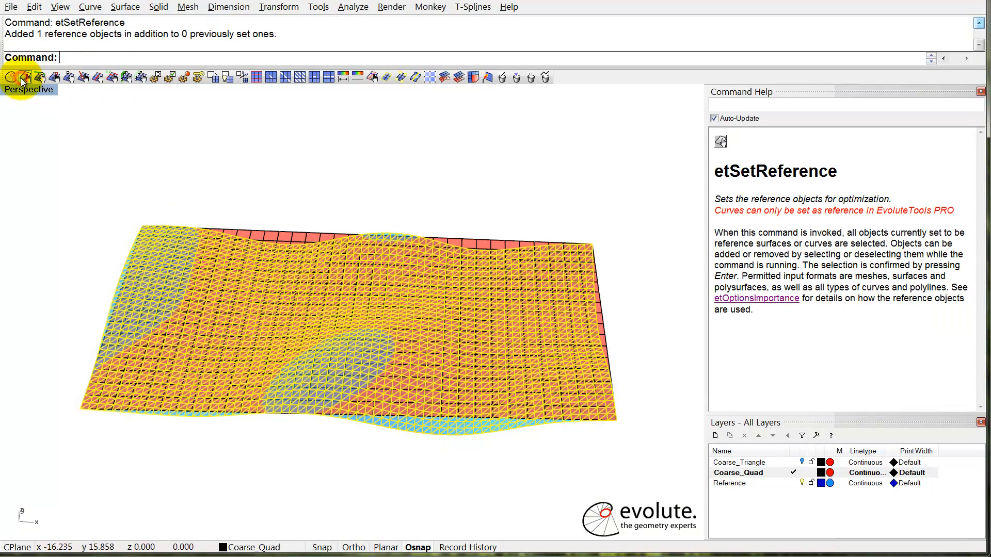
{"action": "key", "text": "Escape"}
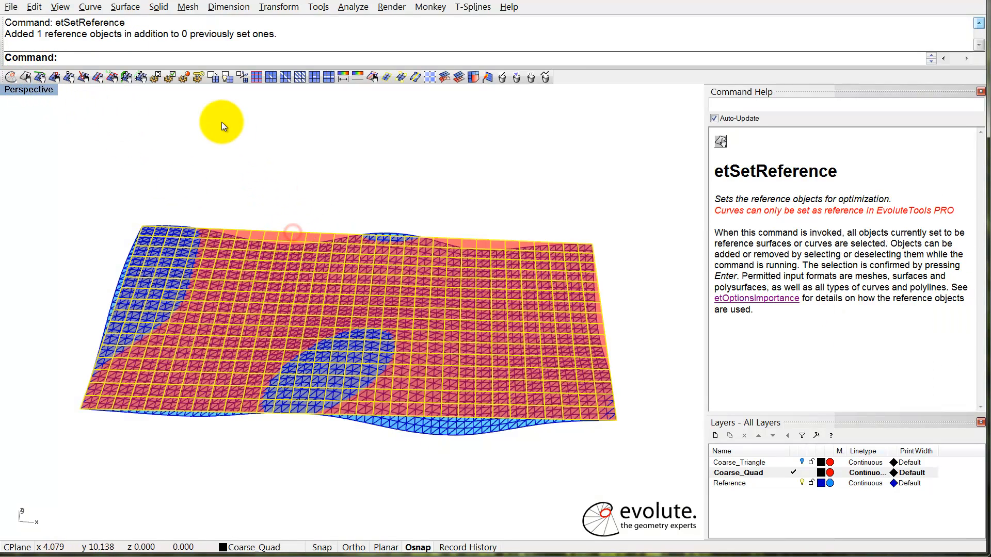
Reset the optimization options to their defaults and set the FairnessCurvature importance to 0.4.
{"action": "left_click", "coordinate": [183, 79]}
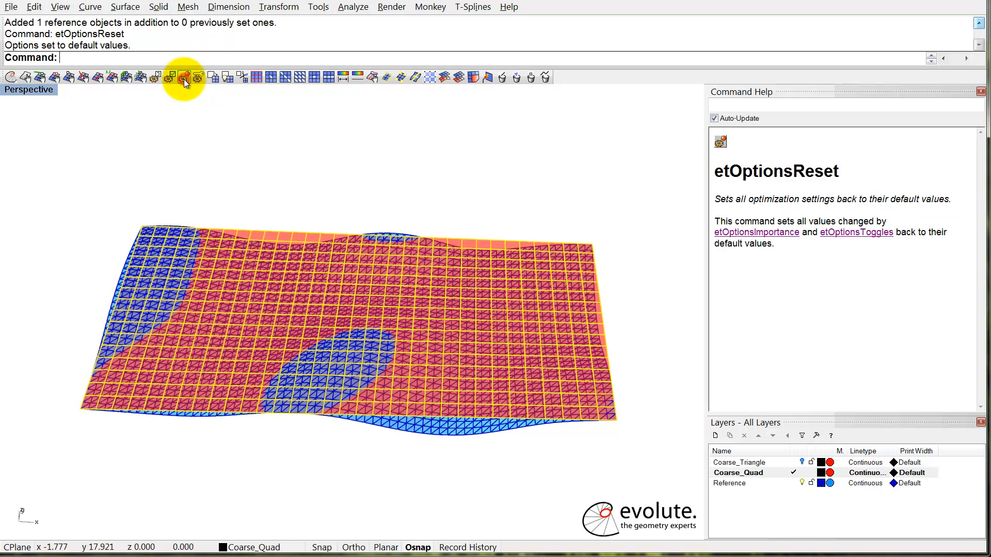
{"action": "left_click", "coordinate": [156, 77]}
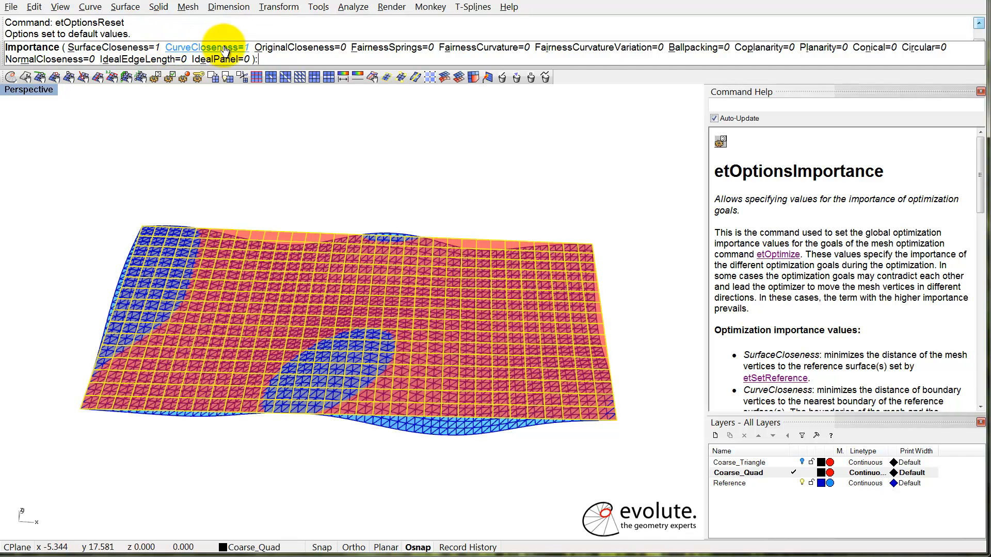
{"action": "left_click", "coordinate": [502, 46]}
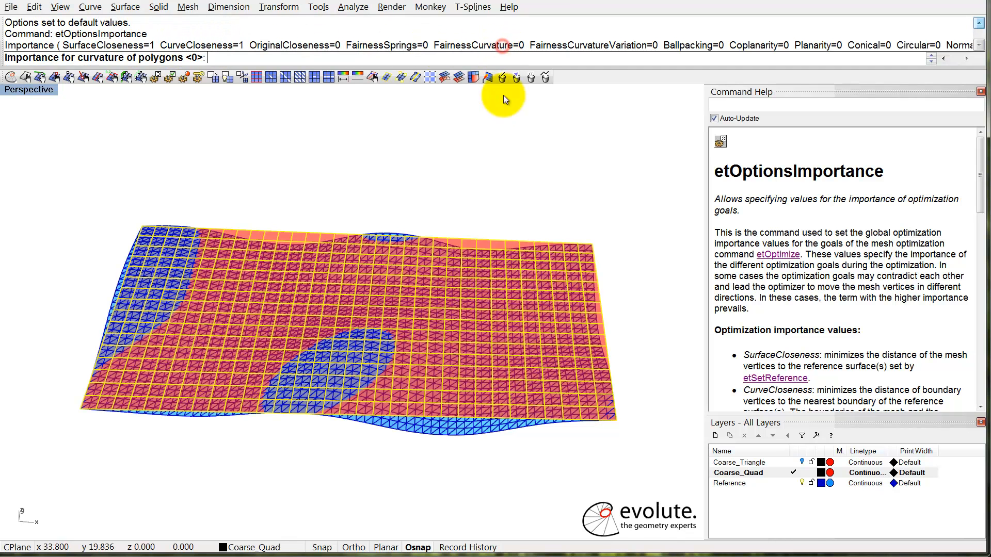
{"action": "type", "text": ".4"}
{"action": "key", "text": "Return"}
{"action": "key", "text": "Return"}
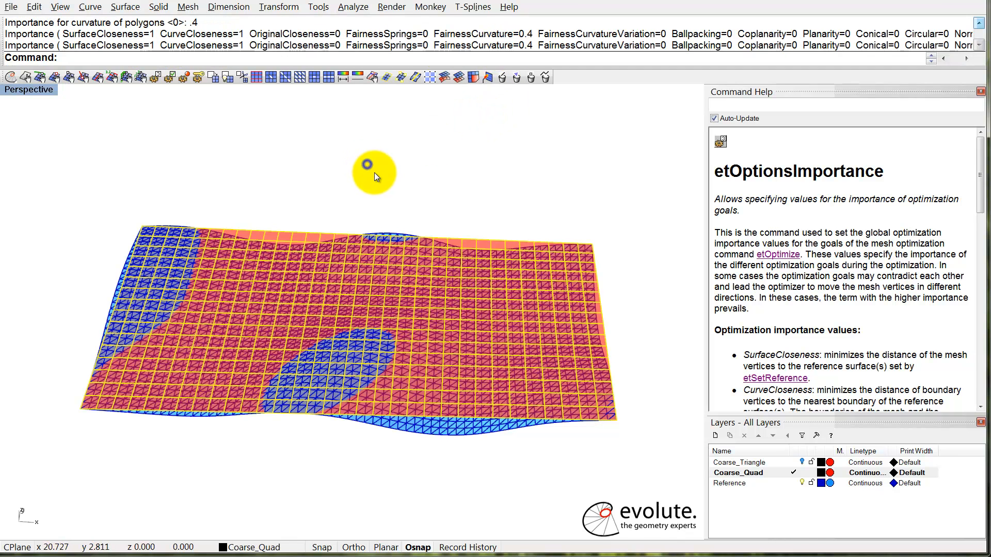
Run etOptimize repeatedly on the subdivided quad mesh to fit it to the reference mesh, and deselect it.
{"action": "left_click", "coordinate": [10, 77]}
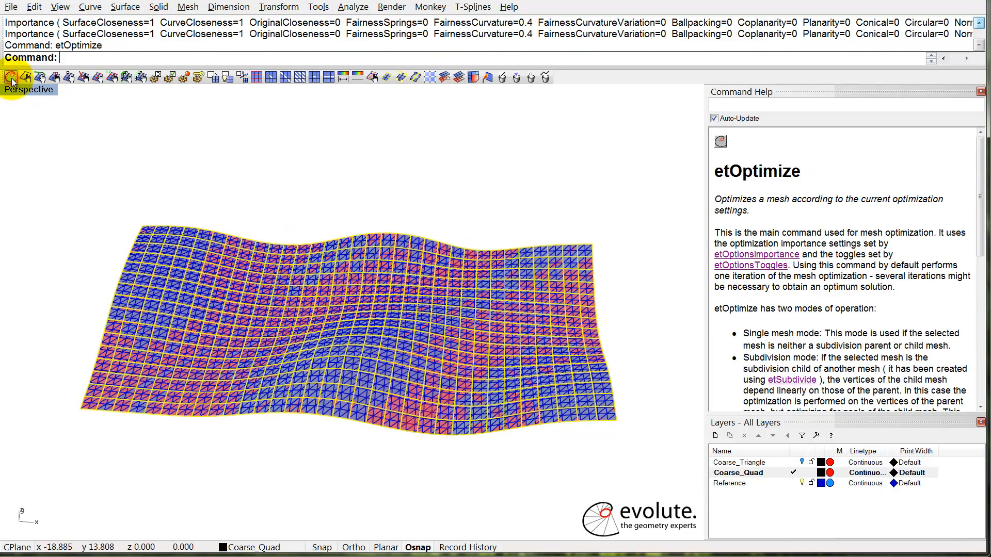
{"action": "left_click", "coordinate": [10, 78]}
{"action": "left_click", "coordinate": [10, 77]}
{"action": "left_click", "coordinate": [11, 80]}
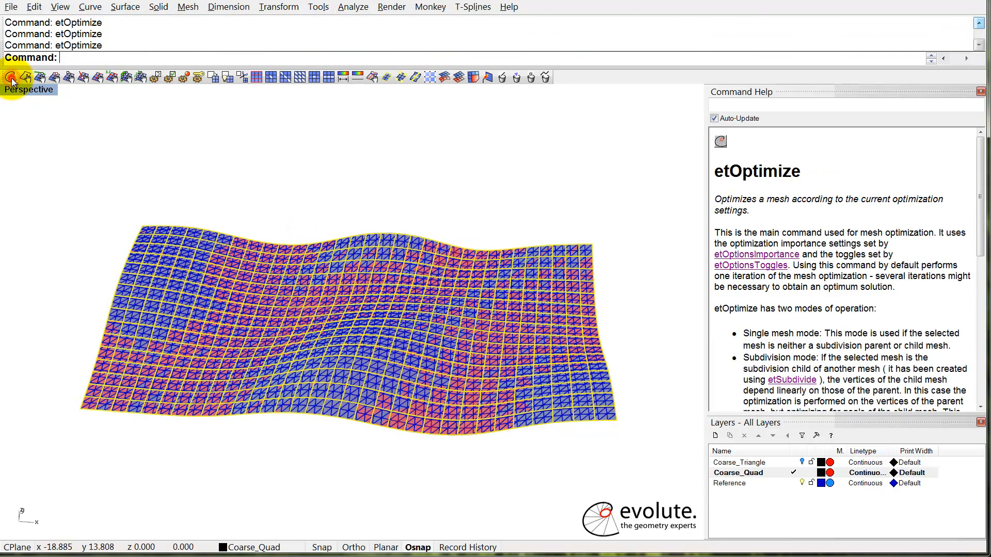
{"action": "left_click", "coordinate": [11, 79]}
{"action": "left_click", "coordinate": [12, 79]}
{"action": "left_click", "coordinate": [12, 79]}
{"action": "left_click", "coordinate": [242, 153]}
Delete the blue reference mesh, keeping only the optimized quad mesh.
{"action": "mouse_move", "coordinate": [296, 249]}
{"action": "right_mouse_down"}
{"action": "mouse_move", "coordinate": [290, 336]}
{"action": "mouse_move", "coordinate": [294, 267]}
{"action": "mouse_move", "coordinate": [303, 413]}
{"action": "mouse_move", "coordinate": [299, 381]}
{"action": "mouse_move", "coordinate": [307, 383]}
{"action": "right_mouse_up"}
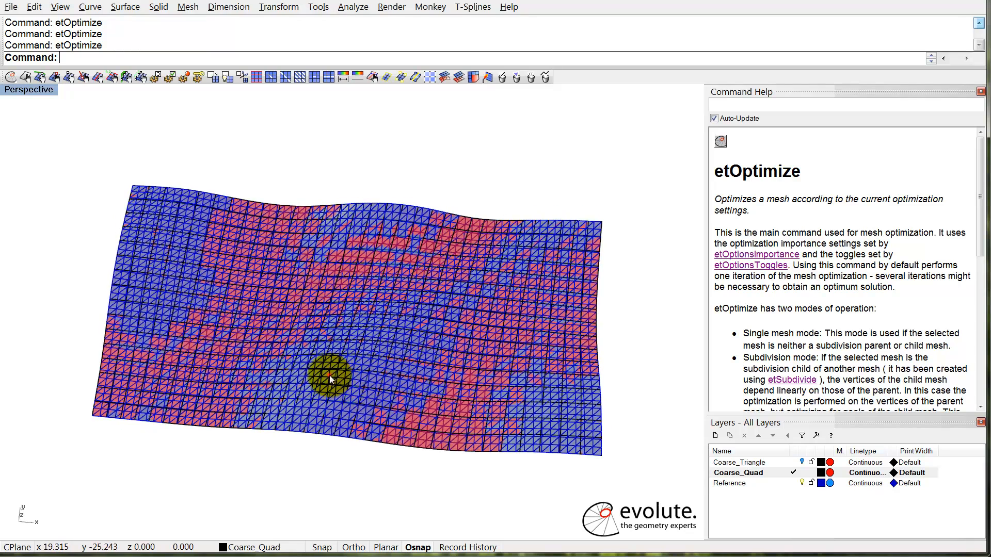
{"action": "left_click", "coordinate": [329, 376]}
{"action": "left_click", "coordinate": [364, 408]}
{"action": "key", "text": "Delete"}
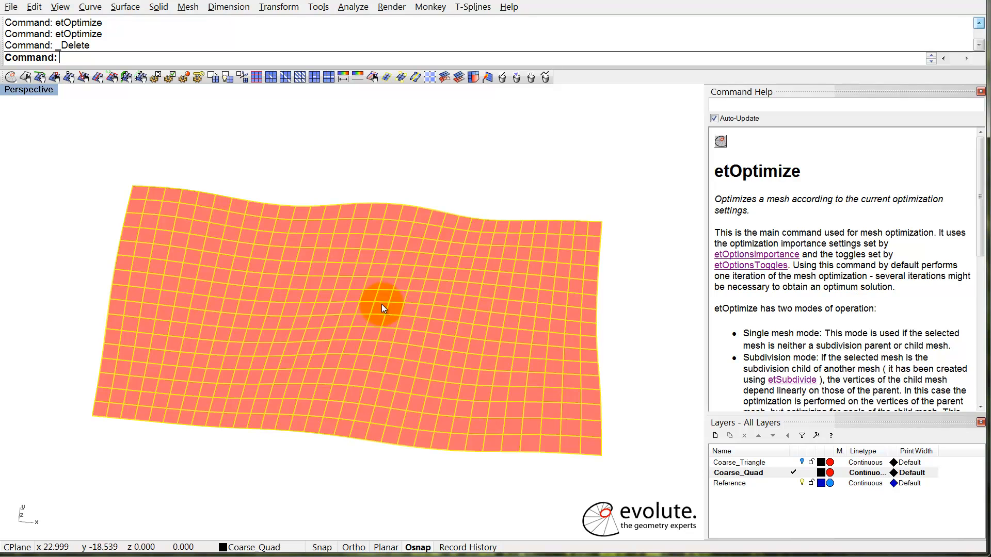
Extract the polylines of the optimized quad mesh with Mode=Curves and delete the mesh.
{"action": "left_click", "coordinate": [429, 77]}
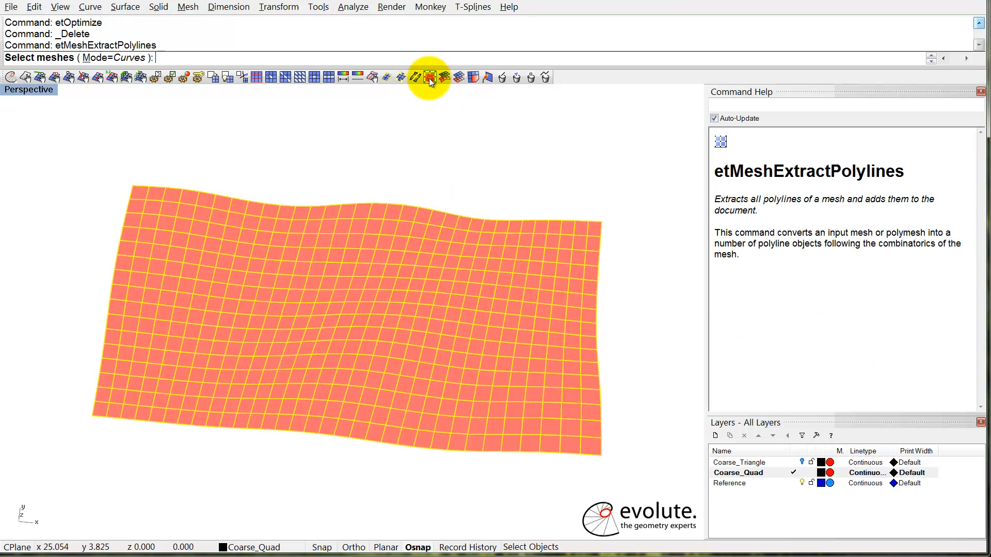
{"action": "left_click", "coordinate": [417, 221]}
{"action": "right_click", "coordinate": [444, 174]}
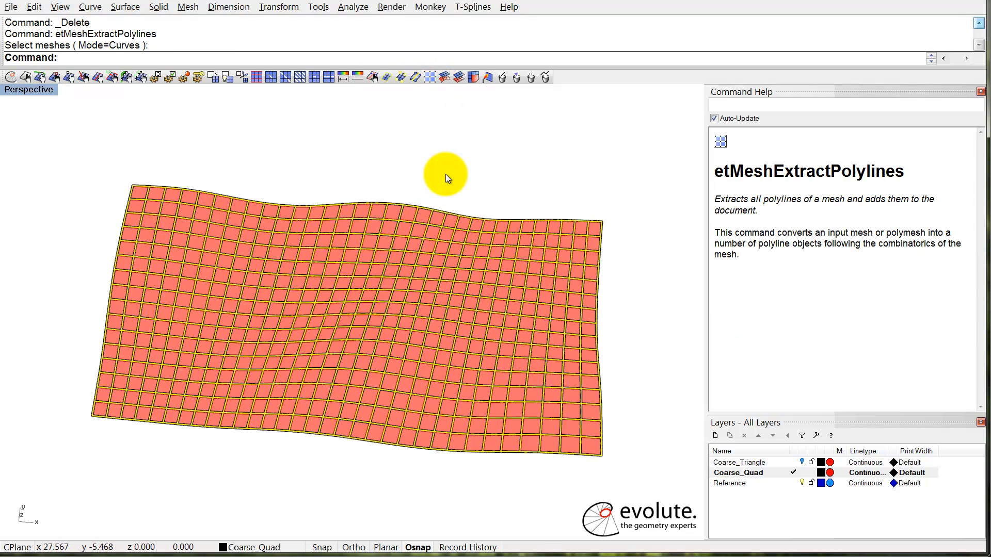
{"action": "key", "text": "Delete"}
Fit a Patch surface with 30 U spans and 15 V spans through all extracted curves, and delete the curves.
{"action": "left_click_drag", "start_coordinate": [661, 133], "coordinate": [195, 402]}
{"action": "left_click_drag", "start_coordinate": [53, 462], "coordinate": [35, 489]}
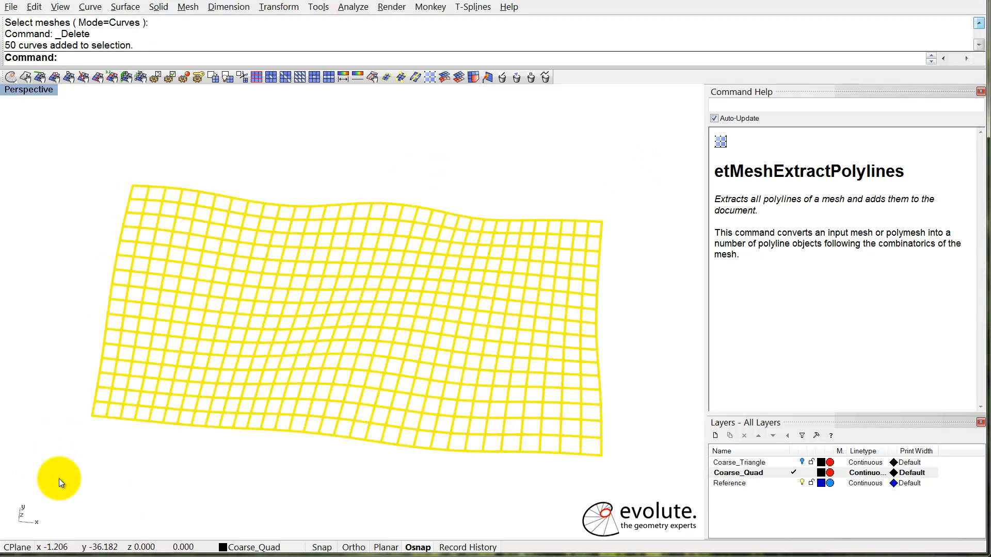
{"action": "type", "text": "p"}
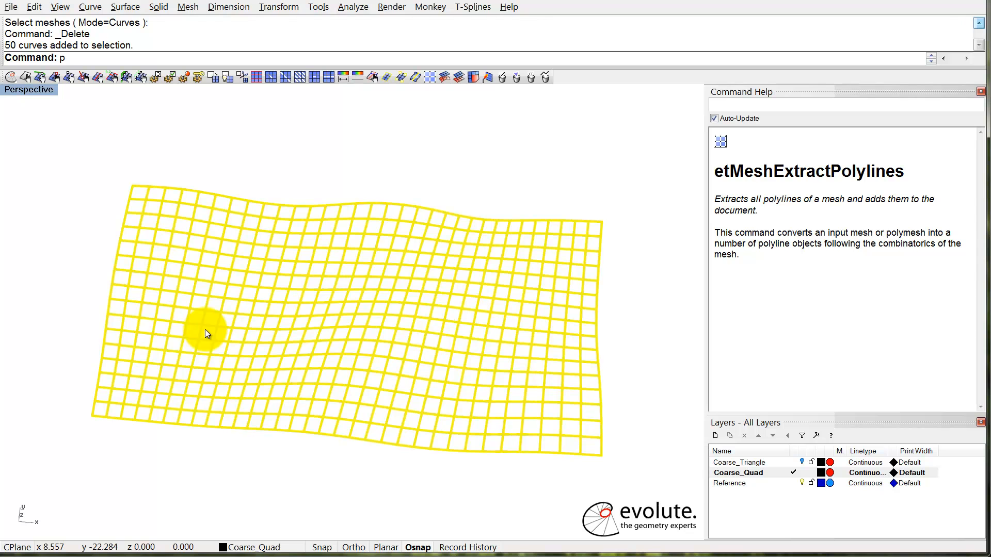
{"action": "type", "text": "at"}
{"action": "key", "text": "Return"}
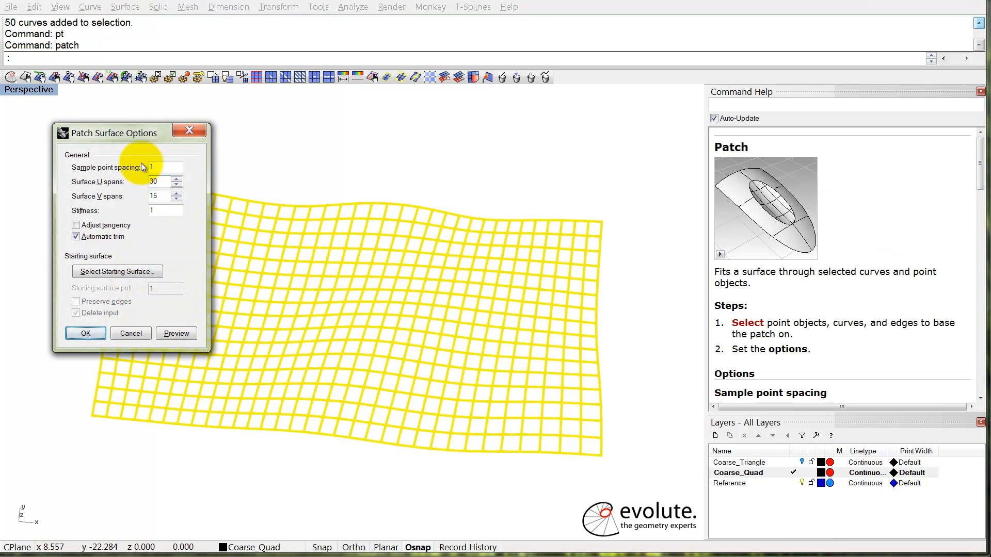
{"action": "left_click", "coordinate": [93, 333]}
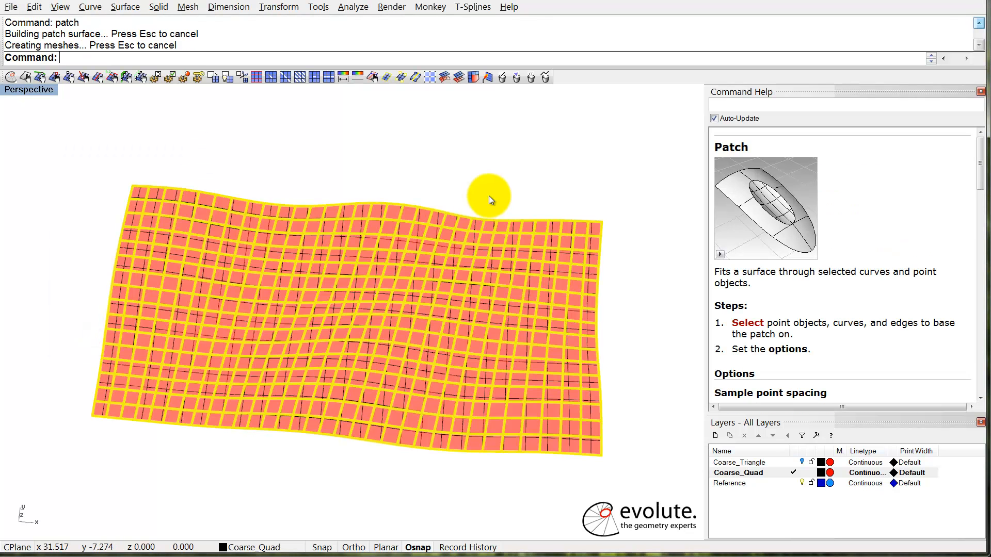
{"action": "key", "text": "Delete"}
Draw a degree-3 curve with five control points lengthwise across the patch surface, bulging towards its far edge at mid-length and overhanging both ends.
{"action": "right_click_drag", "start_coordinate": [537, 367], "coordinate": [311, 377]}
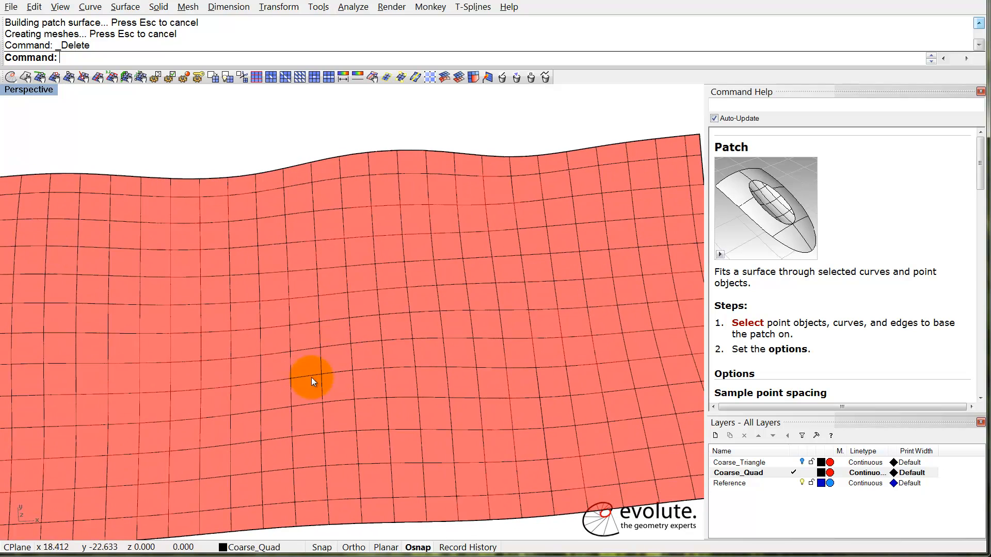
{"action": "right_click_drag", "start_coordinate": [426, 292], "coordinate": [421, 318]}
{"action": "mouse_move", "coordinate": [427, 279]}
{"action": "right_mouse_down", "text": "ctrl"}
{"action": "mouse_move", "coordinate": [432, 306]}
{"action": "mouse_move", "coordinate": [394, 286]}
{"action": "mouse_move", "coordinate": [428, 264]}
{"action": "right_mouse_up", "text": "ctrl"}
{"action": "right_click_drag", "start_coordinate": [416, 268], "coordinate": [386, 289], "text": "shift"}
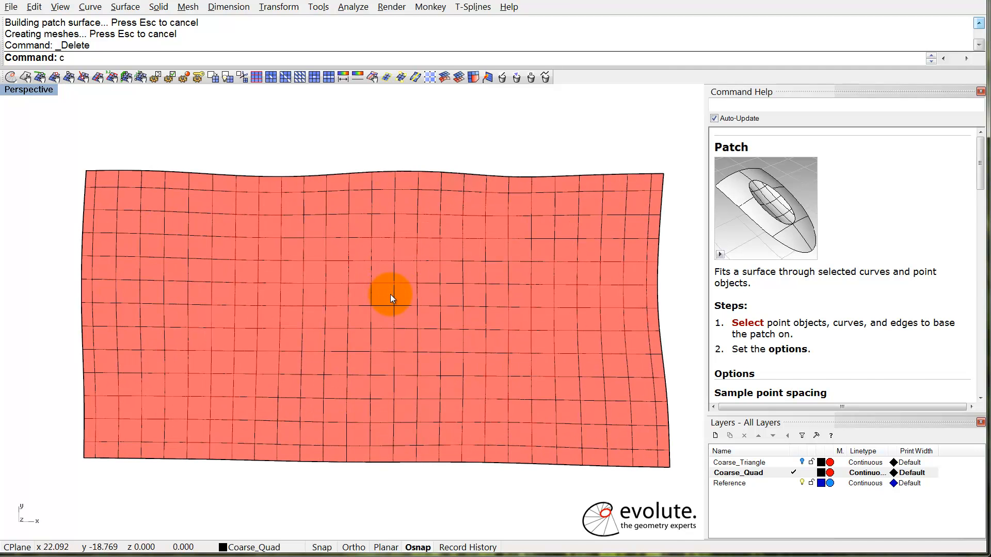
{"action": "type", "text": "u"}
{"action": "key", "text": "Return"}
{"action": "left_click", "coordinate": [47, 288]}
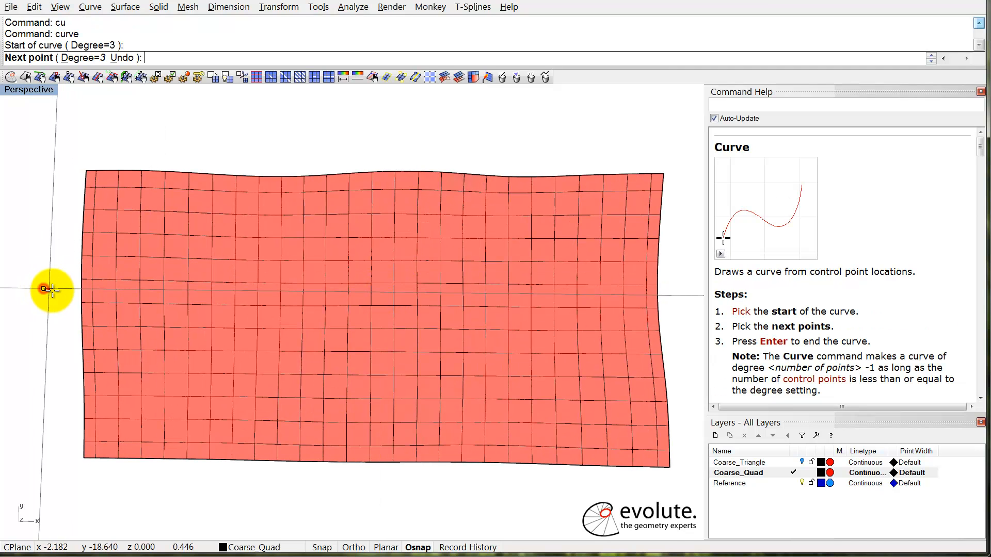
{"action": "left_click", "coordinate": [221, 290]}
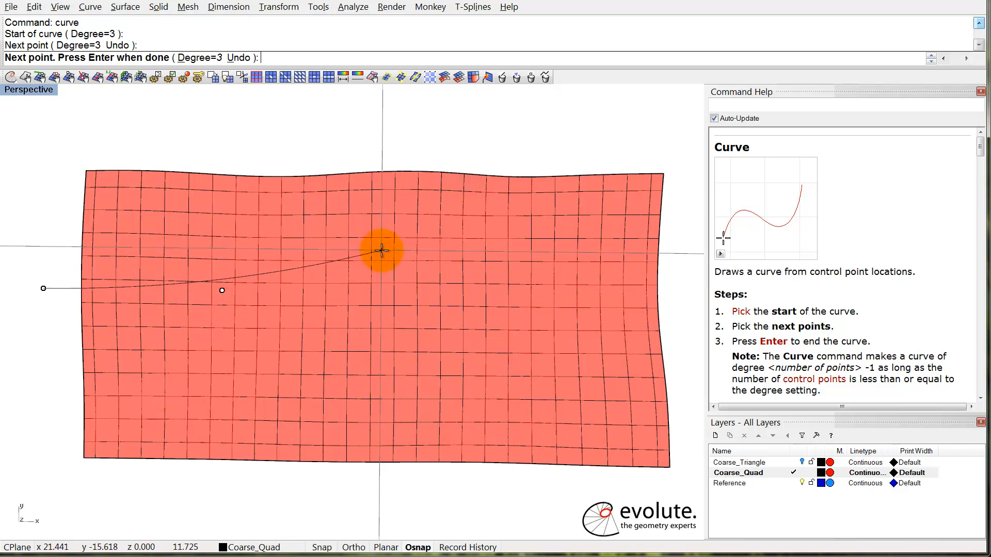
{"action": "left_click", "coordinate": [382, 251]}
{"action": "left_click", "coordinate": [477, 302]}
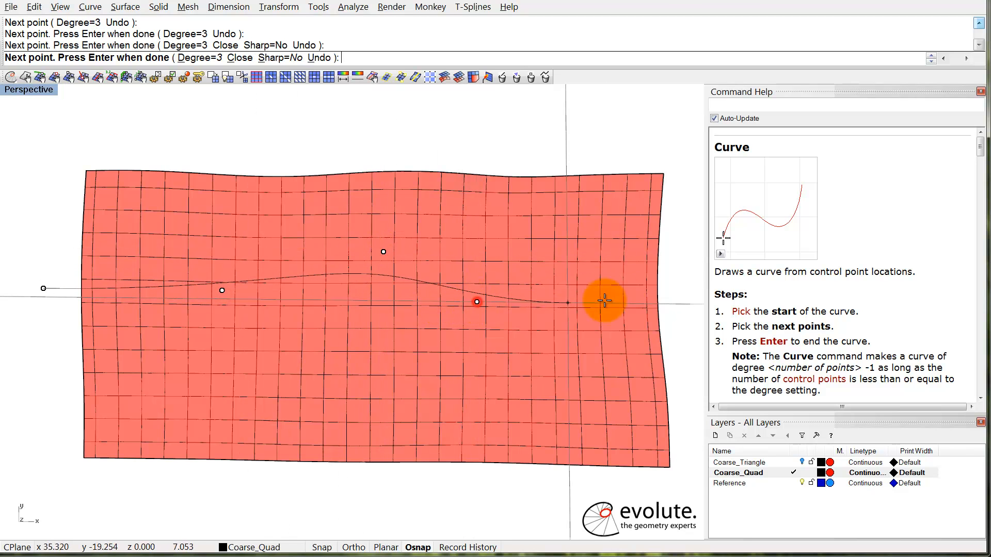
{"action": "left_click", "coordinate": [682, 303]}
{"action": "key", "text": "Return"}
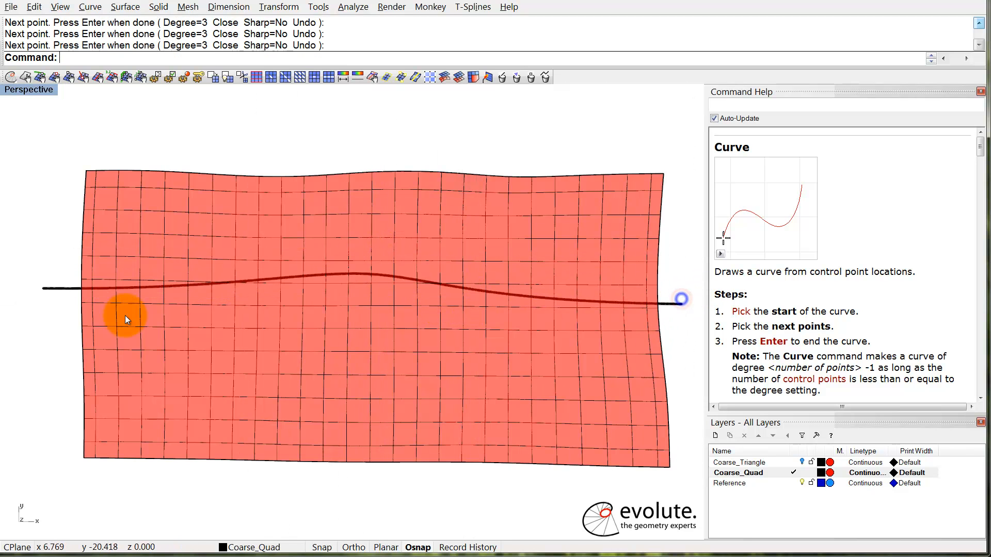
Draw a second five-point degree-3 curve lengthwise just below the first, bulging away from it at mid-length and crossing both end edges.
{"action": "key", "text": "Return"}
{"action": "left_click", "coordinate": [47, 312]}
{"action": "left_click", "coordinate": [251, 314]}
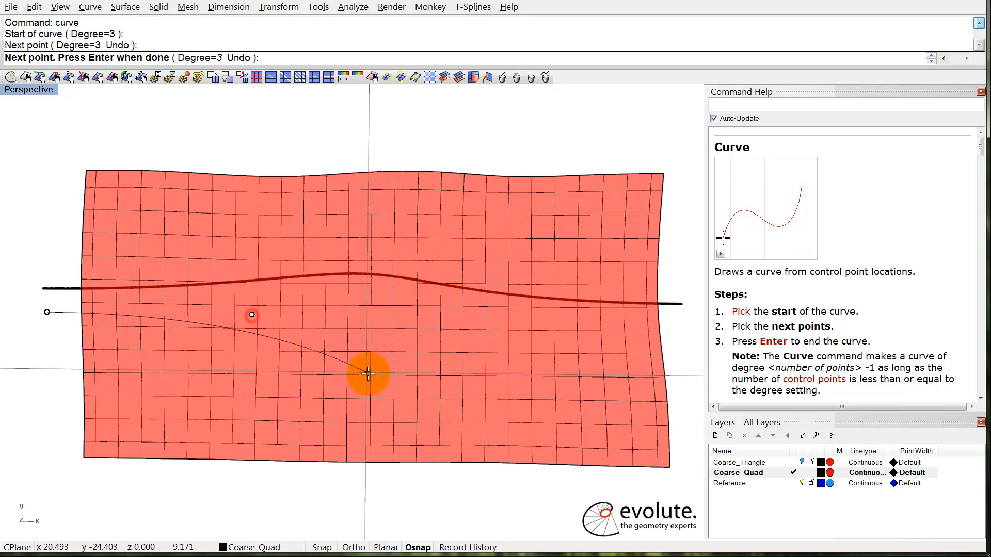
{"action": "left_click", "coordinate": [382, 375]}
{"action": "left_click", "coordinate": [476, 308]}
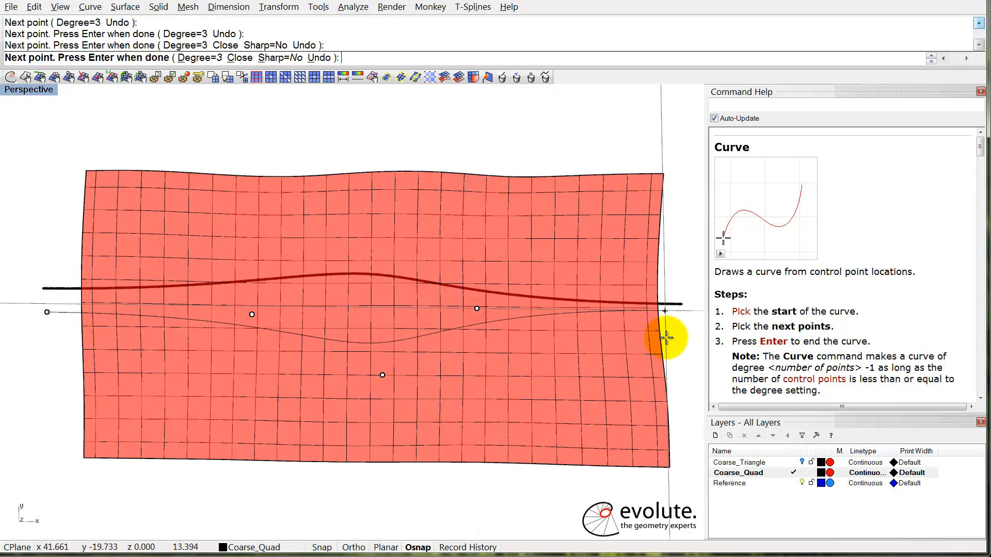
{"action": "left_click", "coordinate": [665, 337]}
{"action": "key", "text": "Return"}
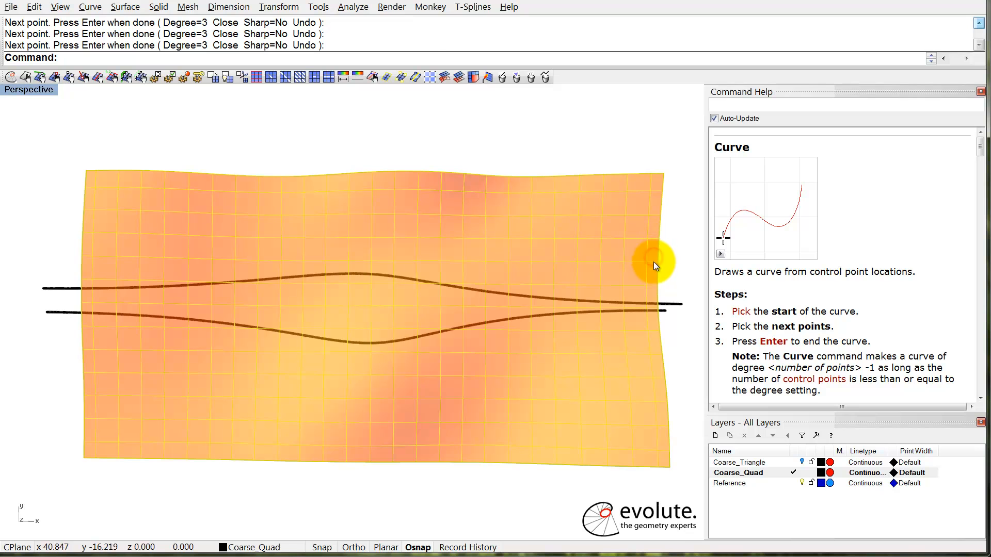
Split the patch surface using the two lengthwise curves as cutting objects.
{"action": "type", "text": "s"}
{"action": "key", "text": "Return"}
{"action": "left_click_drag", "start_coordinate": [669, 288], "coordinate": [664, 323]}
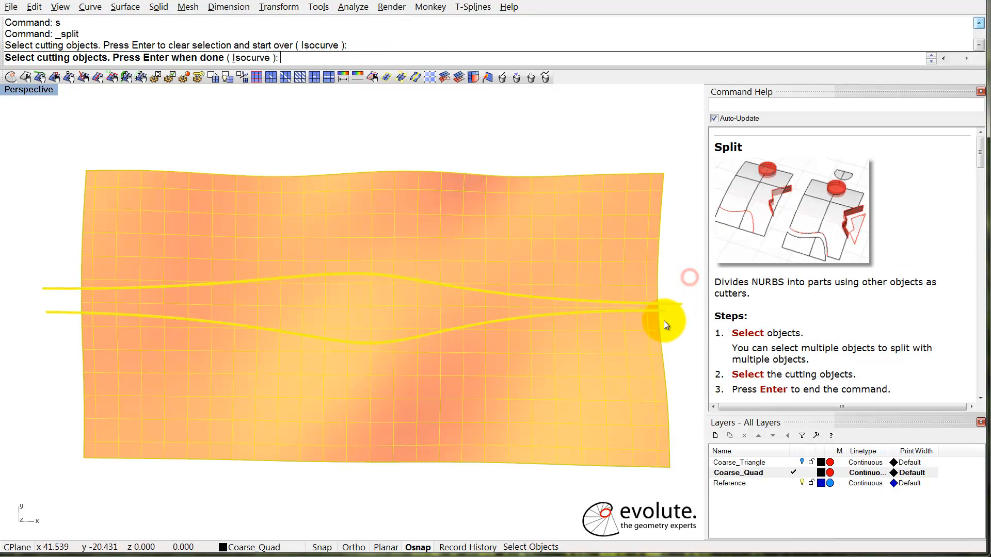
{"action": "right_click", "coordinate": [678, 271]}
Delete the two cutting curves and the narrow middle strip between them.
{"action": "left_click_drag", "start_coordinate": [683, 281], "coordinate": [662, 318]}
{"action": "key", "text": "Delete"}
{"action": "left_click", "coordinate": [420, 307]}
{"action": "key", "text": "Delete"}
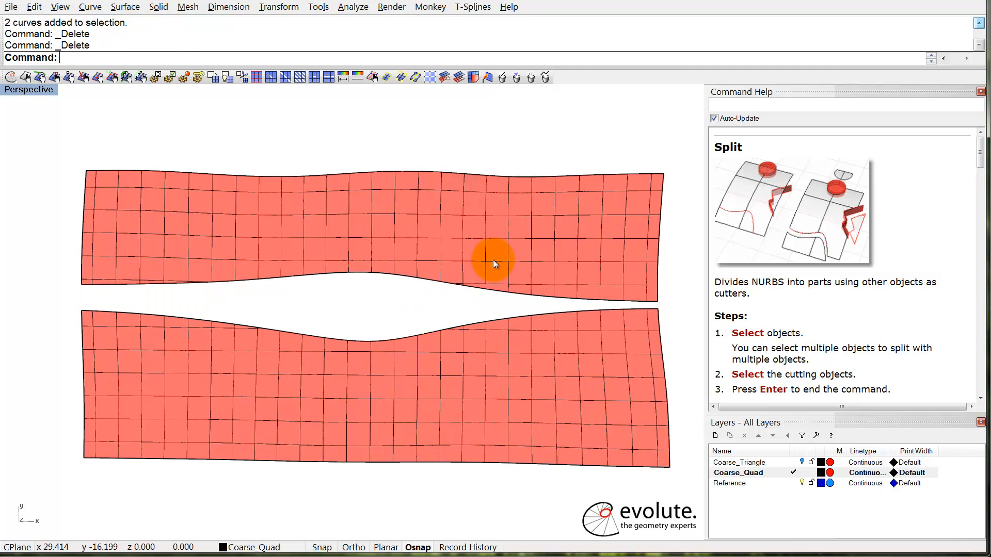
Raise the far surface strip vertically above the near strip, and deselect it.
{"action": "key", "text": "ctrl+F4"}
{"action": "right_click_drag", "start_coordinate": [404, 385], "coordinate": [267, 265]}
{"action": "left_click", "coordinate": [429, 349]}
{"action": "left_click_drag", "start_coordinate": [430, 348], "coordinate": [430, 299]}
{"action": "right_click_drag", "start_coordinate": [431, 298], "coordinate": [447, 247]}
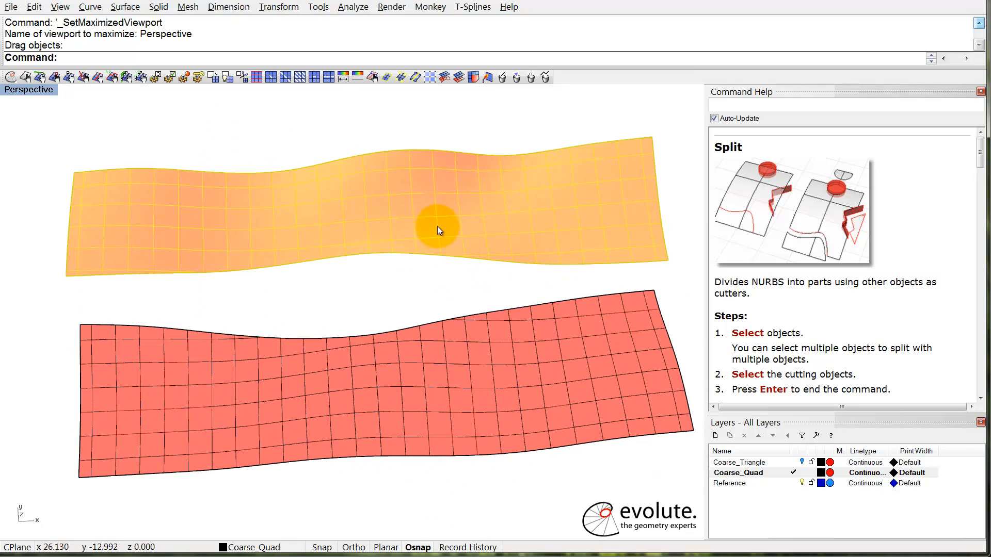
{"action": "left_click_drag", "start_coordinate": [438, 230], "coordinate": [441, 239]}
{"action": "right_click_drag", "start_coordinate": [441, 240], "coordinate": [349, 264]}
{"action": "left_click", "coordinate": [358, 282]}
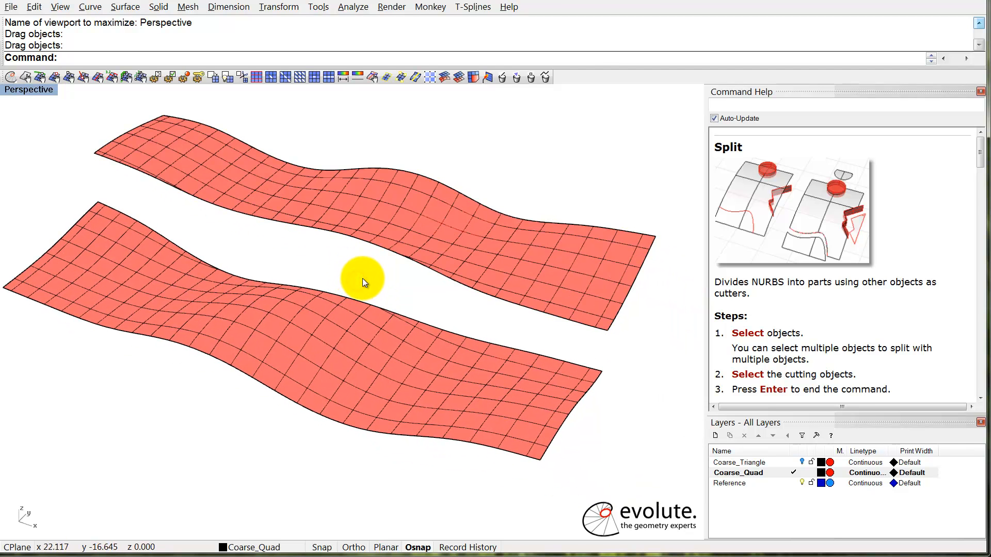
Loft a connecting wall between the facing inner edges of the lower and raised strips with the default loft options.
{"action": "key", "text": "Return"}
{"action": "left_click", "coordinate": [537, 350]}
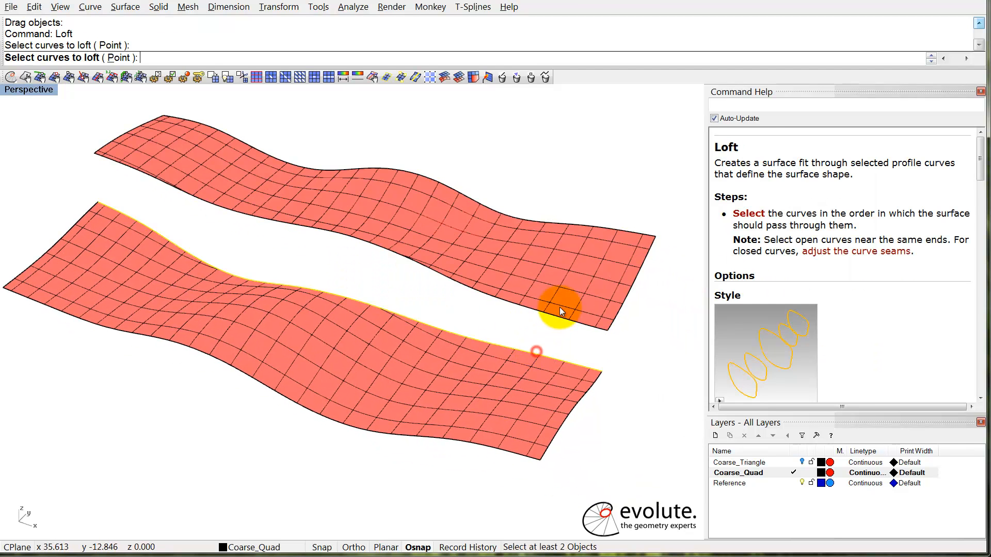
{"action": "left_click", "coordinate": [556, 315]}
{"action": "right_click", "coordinate": [556, 316]}
{"action": "left_click", "coordinate": [435, 345]}
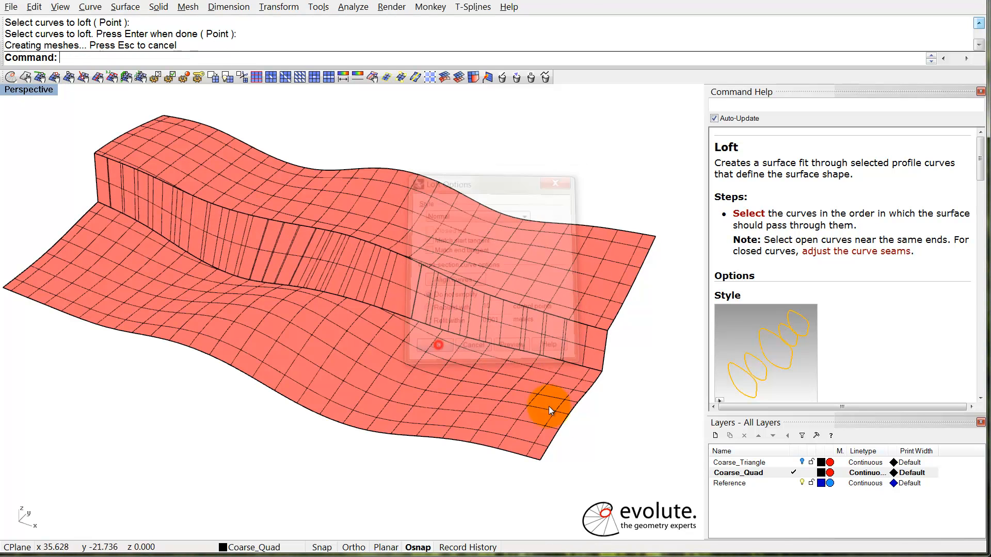
Join the two strips and the lofted wall into one polysurface and move it to the Reference layer.
{"action": "left_click_drag", "start_coordinate": [652, 416], "coordinate": [541, 295]}
{"action": "key", "text": "ctrl+j"}
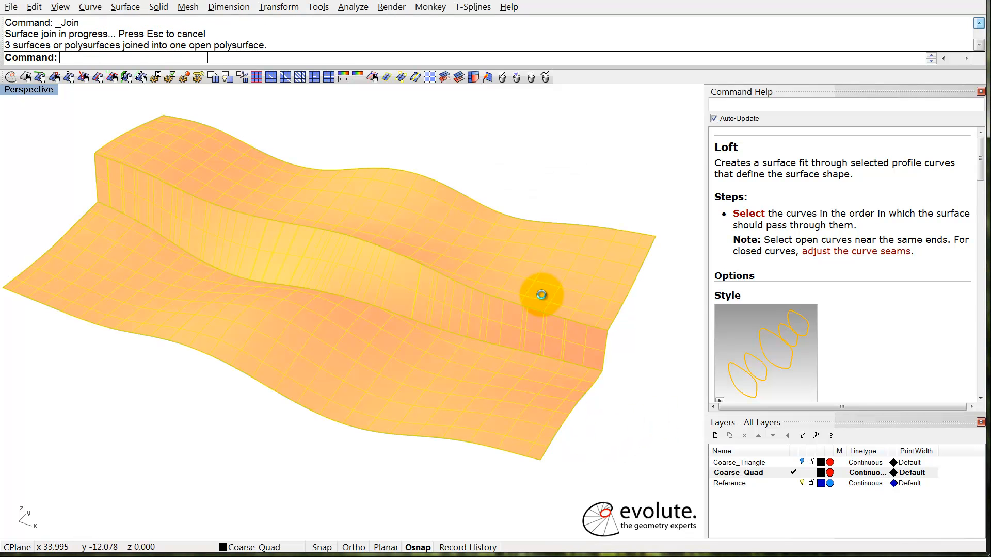
{"action": "type", "text": "changelayer"}
{"action": "key", "text": "Return"}
{"action": "left_click", "coordinate": [450, 261]}
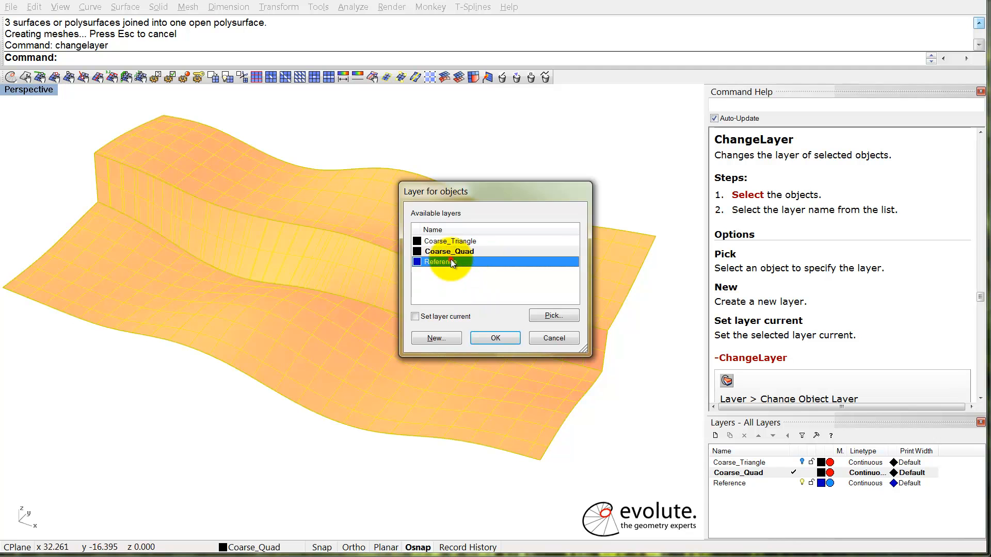
{"action": "left_click", "coordinate": [496, 338]}
{"action": "left_click", "coordinate": [539, 174]}
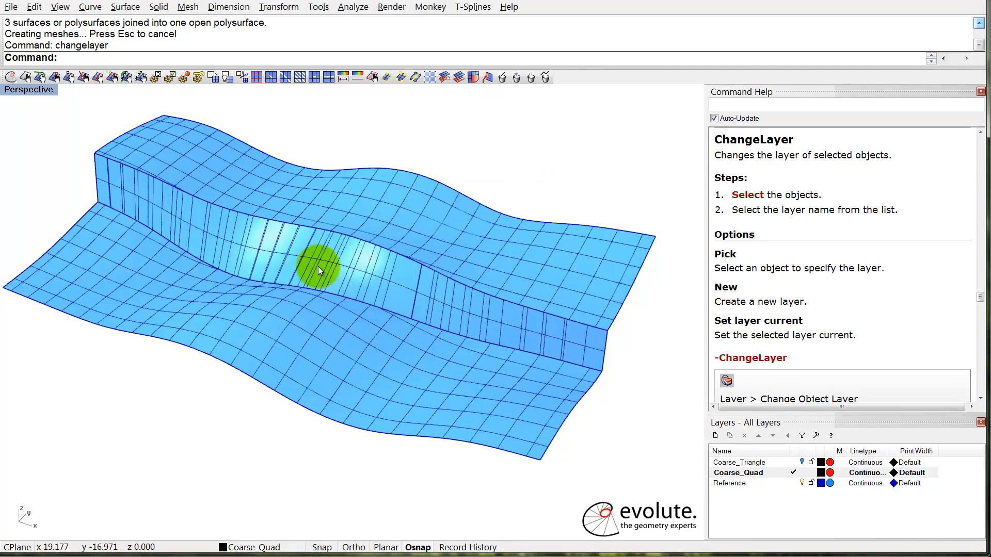
Set the blue stepped polysurface as the reference object for optimization with etSetReference.
{"action": "right_click_drag", "start_coordinate": [318, 266], "coordinate": [333, 286], "text": "shift"}
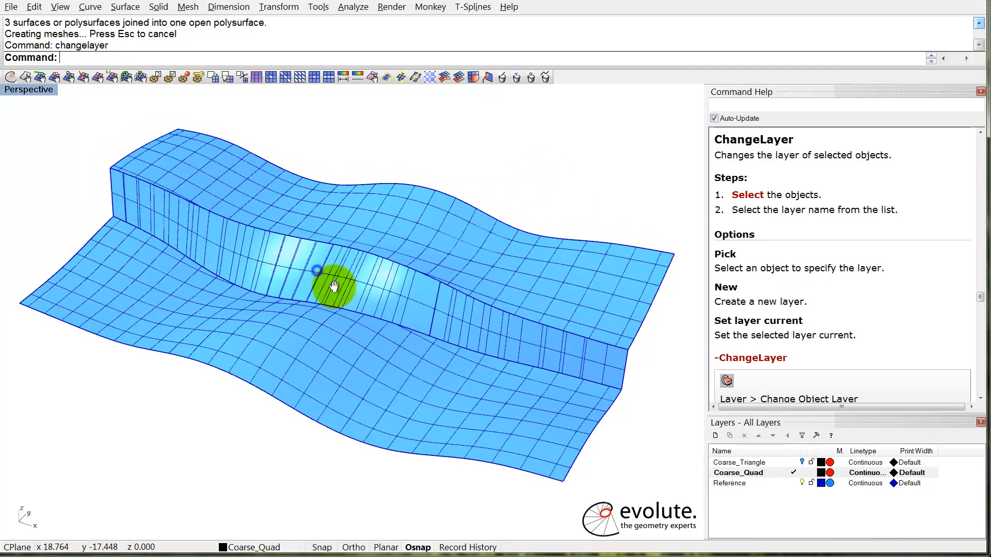
{"action": "left_click", "coordinate": [27, 78]}
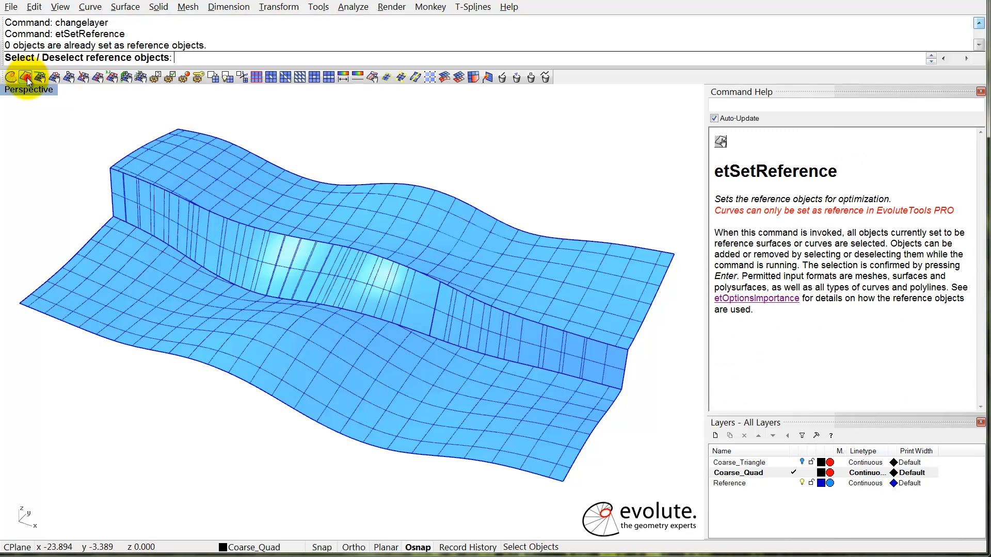
{"action": "left_click", "coordinate": [176, 212]}
{"action": "key", "text": "Return"}
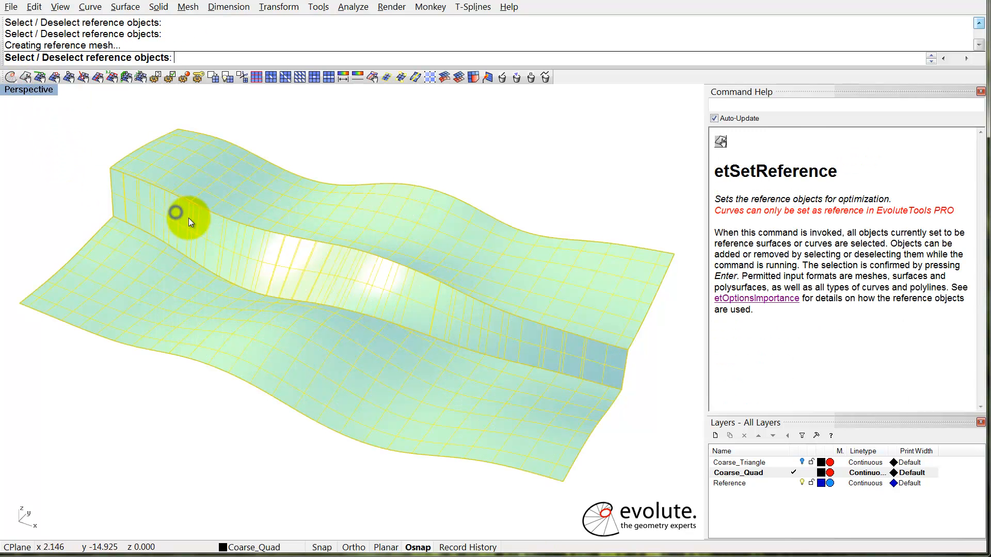
Create a single four-sided 3DFace mesh through the four outer corners of the stepped polysurface.
{"action": "right_click_drag", "start_coordinate": [382, 143], "coordinate": [356, 264]}
{"action": "mouse_move", "coordinate": [301, 210]}
{"action": "right_mouse_down"}
{"action": "mouse_move", "coordinate": [303, 185]}
{"action": "mouse_move", "coordinate": [299, 229]}
{"action": "right_mouse_up"}
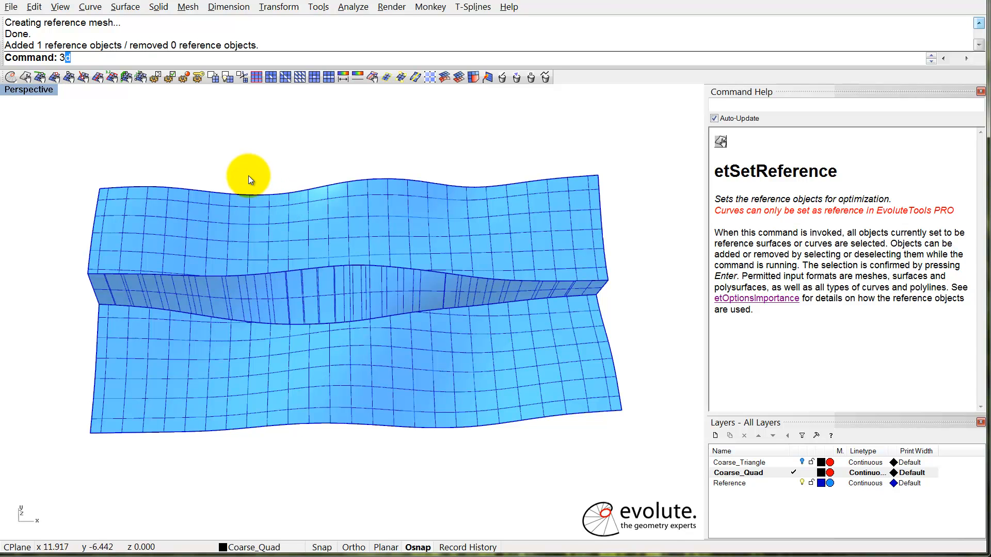
{"action": "key", "text": "Return"}
{"action": "left_click", "coordinate": [99, 189]}
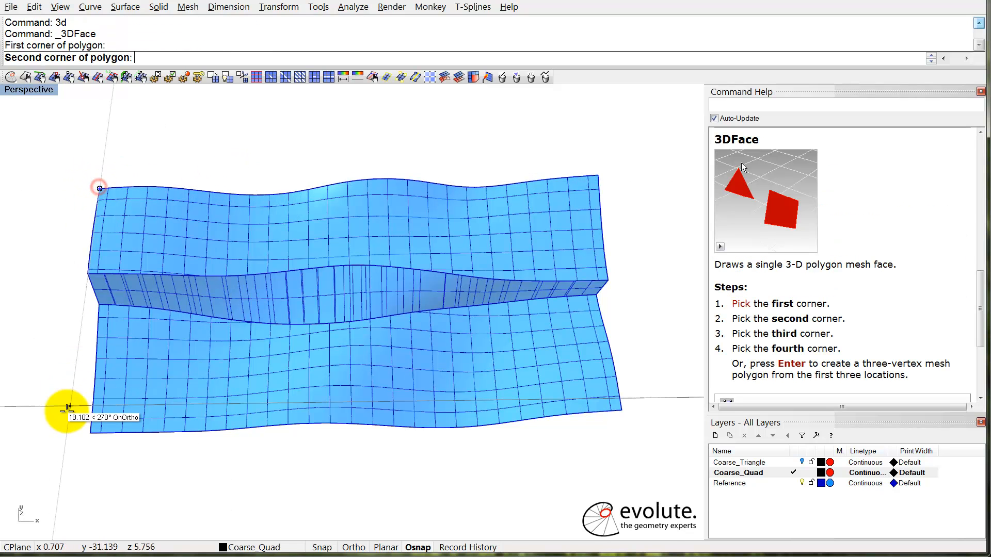
{"action": "left_click", "coordinate": [91, 433]}
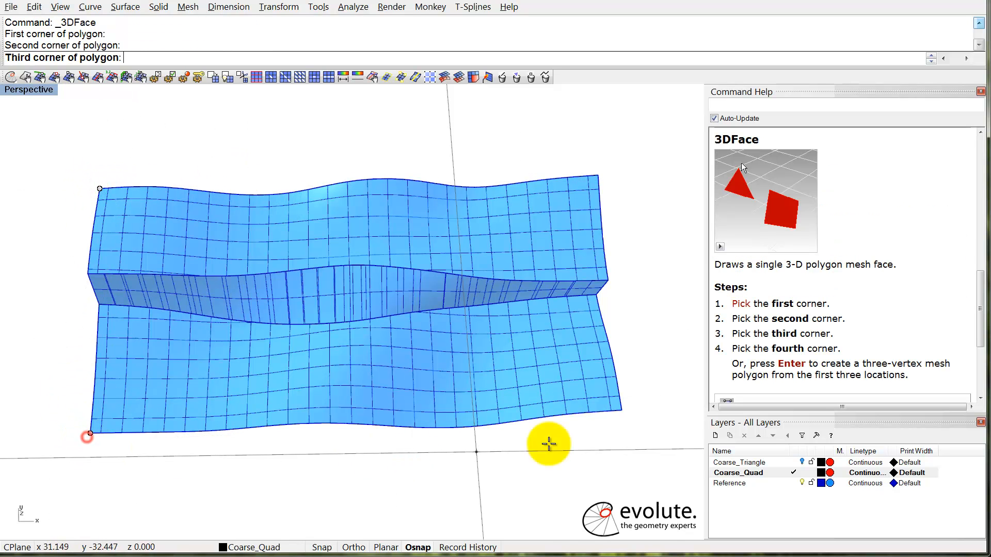
{"action": "left_click", "coordinate": [622, 410]}
{"action": "left_click", "coordinate": [602, 173]}
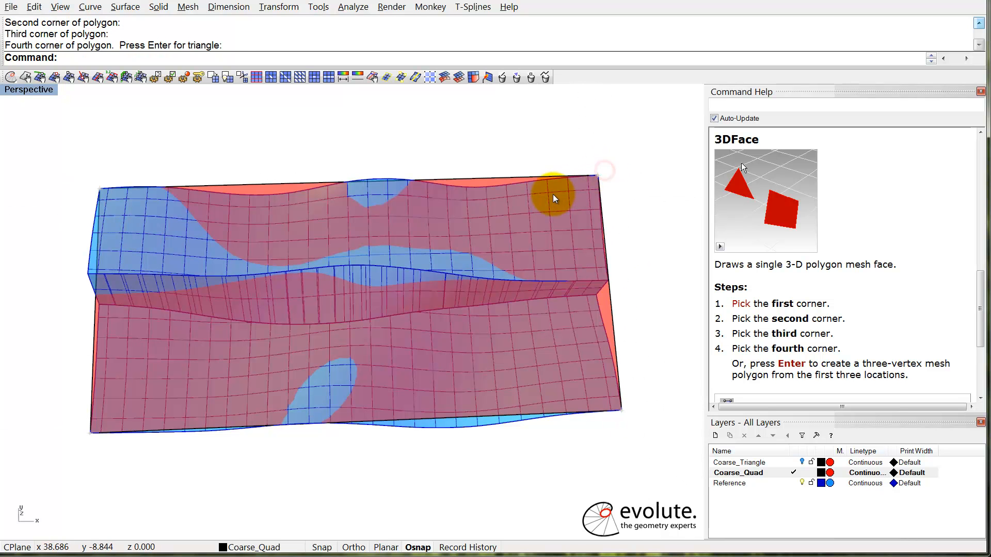
Cut the mesh face in half crosswise with etMeshLoopCut at its long far edge.
{"action": "right_click_drag", "start_coordinate": [548, 196], "coordinate": [307, 274]}
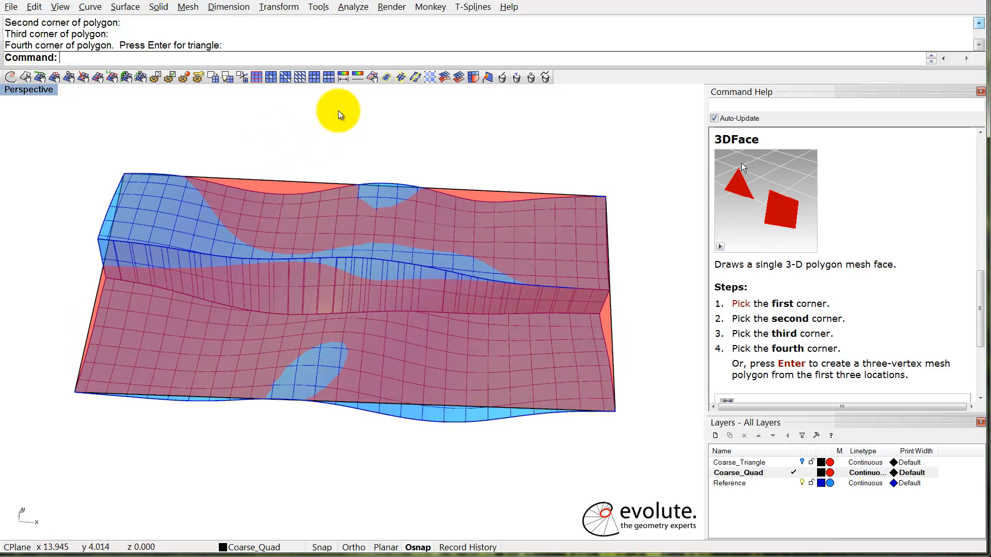
{"action": "left_click", "coordinate": [328, 77]}
{"action": "left_click", "coordinate": [304, 181]}
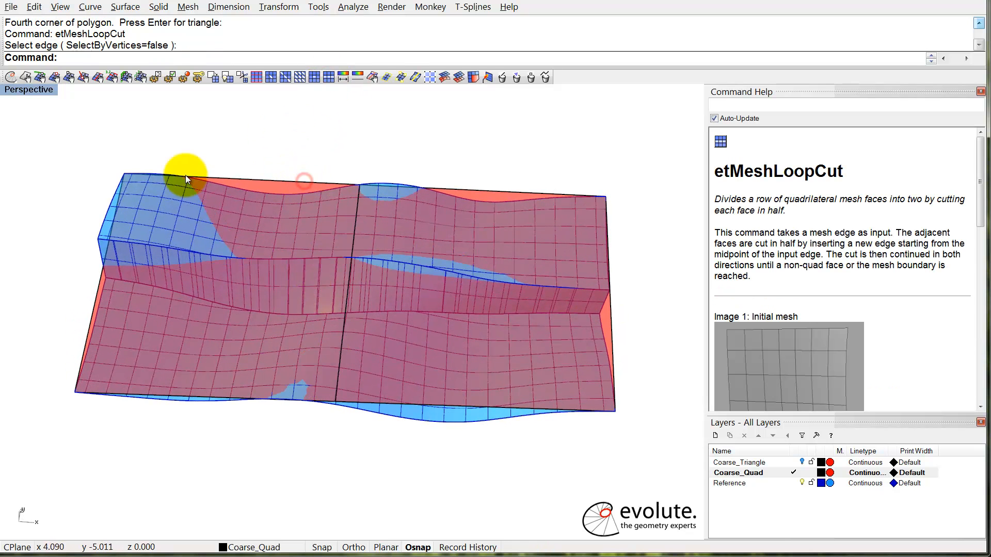
Flag the four outer corner vertices of the coarse mesh as fixed with etSetVertexFixed.
{"action": "left_click", "coordinate": [54, 77]}
{"action": "left_click", "coordinate": [91, 130]}
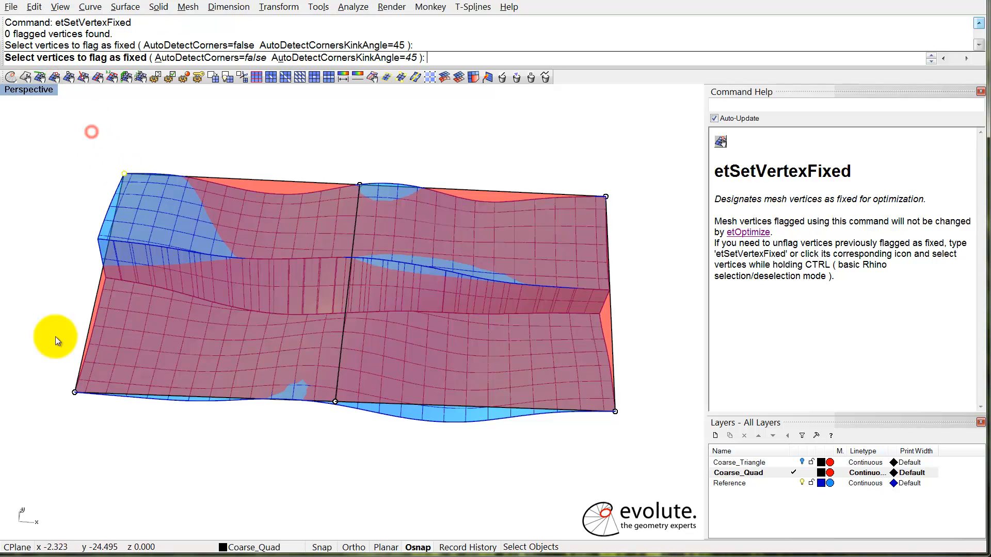
{"action": "left_click", "coordinate": [56, 367]}
{"action": "left_click_drag", "start_coordinate": [600, 423], "coordinate": [640, 391]}
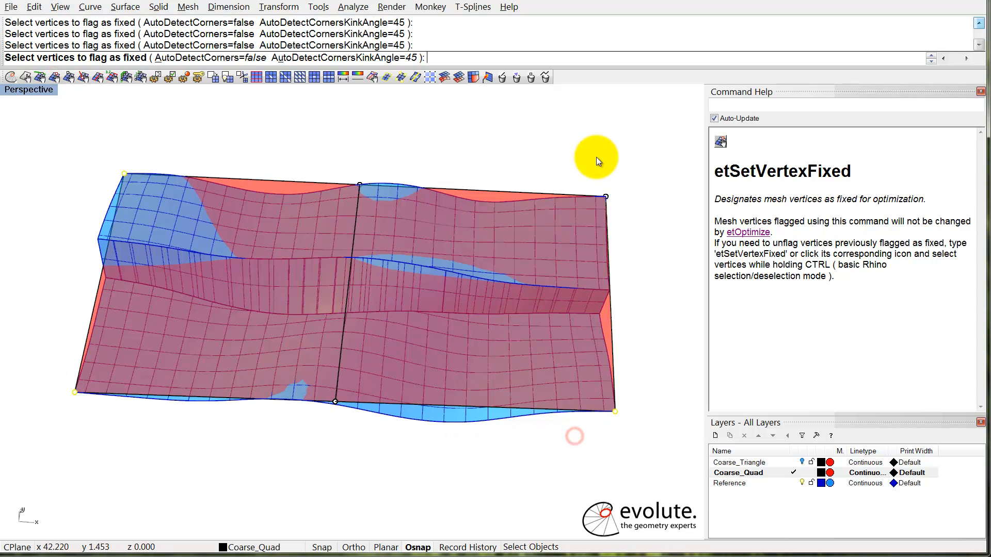
{"action": "right_click", "coordinate": [645, 244]}
Flag the same four outer vertices of the coarse mesh as corners with etSetVertexCorner.
{"action": "left_click", "coordinate": [69, 78]}
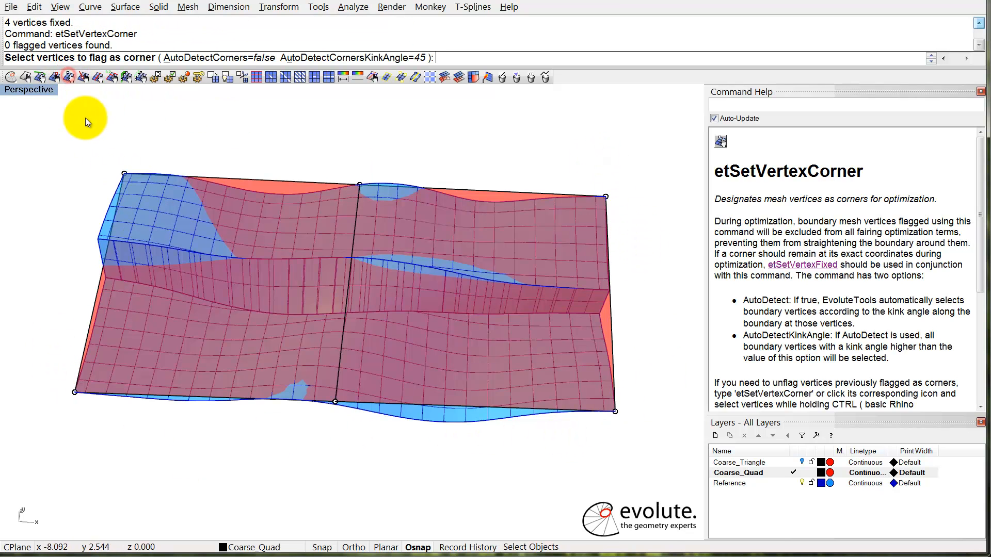
{"action": "left_click", "coordinate": [89, 121]}
{"action": "left_click_drag", "start_coordinate": [98, 416], "coordinate": [99, 417]}
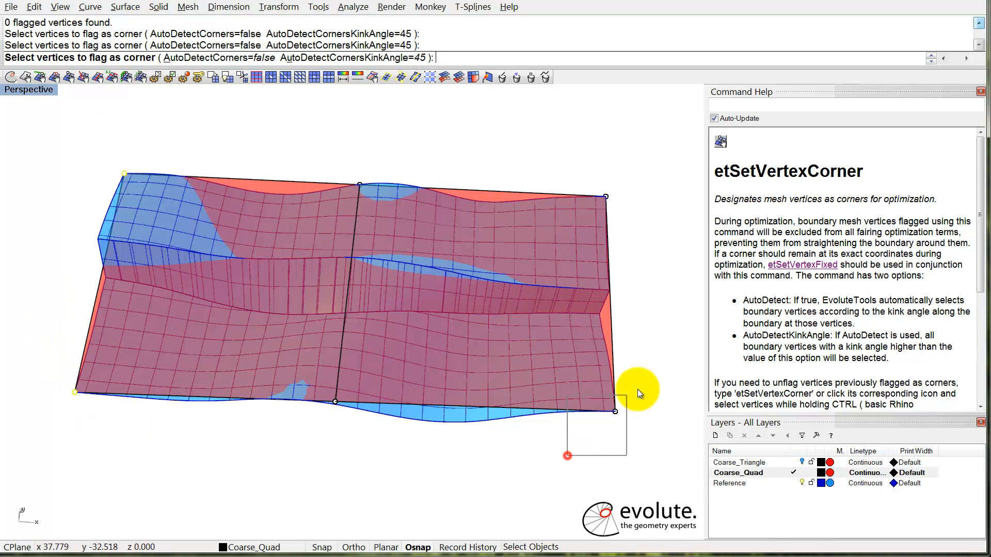
{"action": "left_click_drag", "start_coordinate": [637, 390], "coordinate": [638, 391]}
{"action": "left_click", "coordinate": [586, 166]}
{"action": "right_click", "coordinate": [636, 240]}
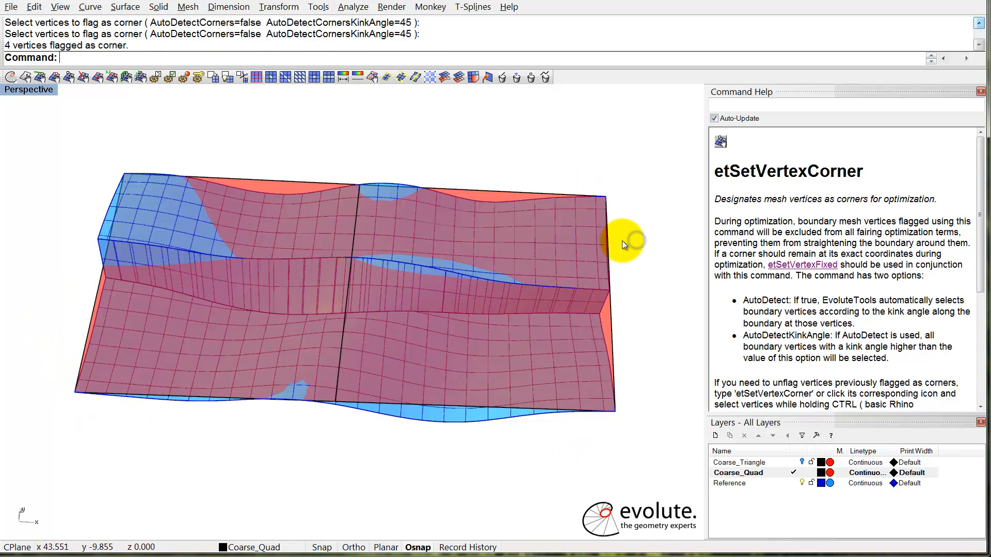
Subdivide the two-face coarse mesh four times with etSubdivide using the CatmullClark rule.
{"action": "left_click", "coordinate": [302, 180]}
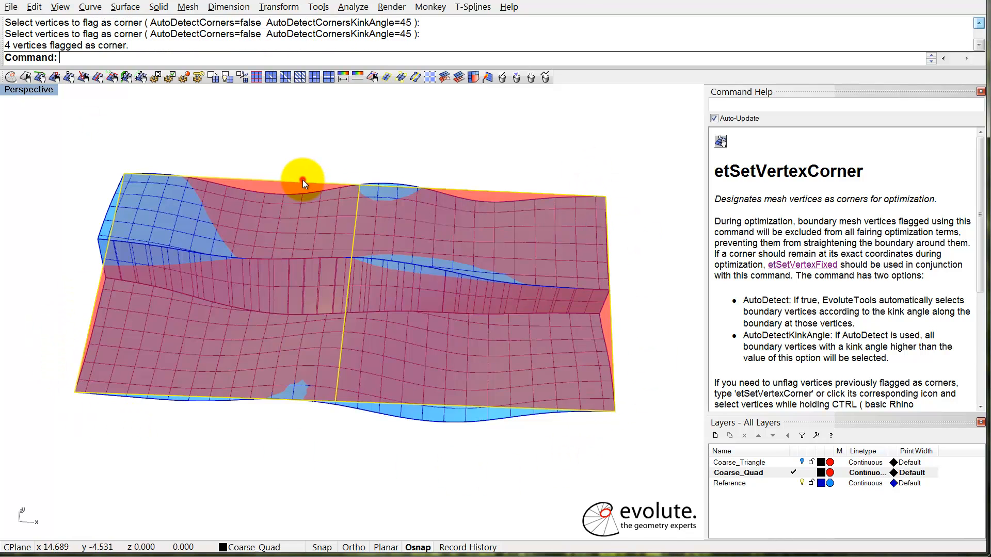
{"action": "left_click", "coordinate": [213, 77]}
{"action": "right_click", "coordinate": [290, 135]}
{"action": "right_click", "coordinate": [313, 135]}
{"action": "right_click", "coordinate": [313, 135]}
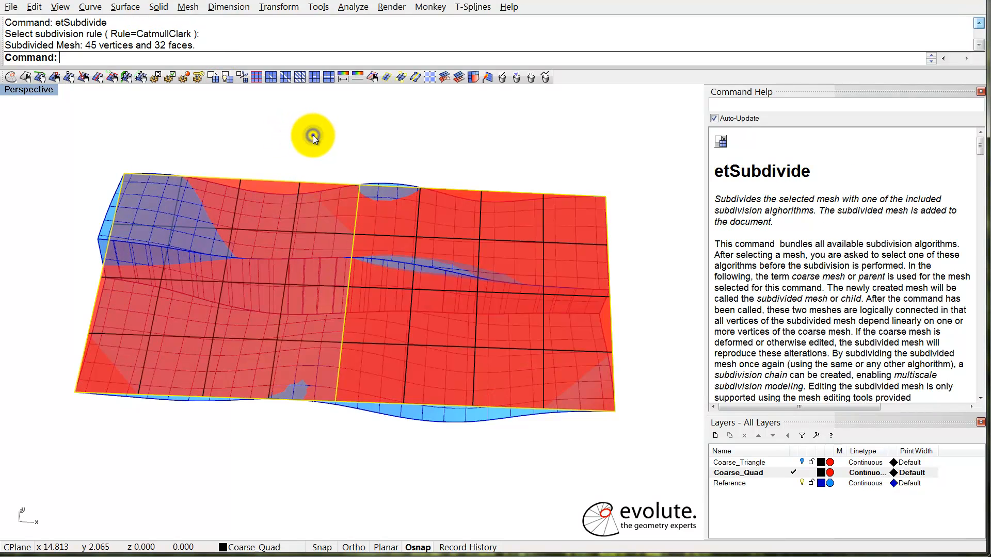
{"action": "right_click", "coordinate": [312, 135]}
{"action": "right_click", "coordinate": [313, 135]}
{"action": "right_click", "coordinate": [313, 135]}
{"action": "right_click", "coordinate": [312, 135]}
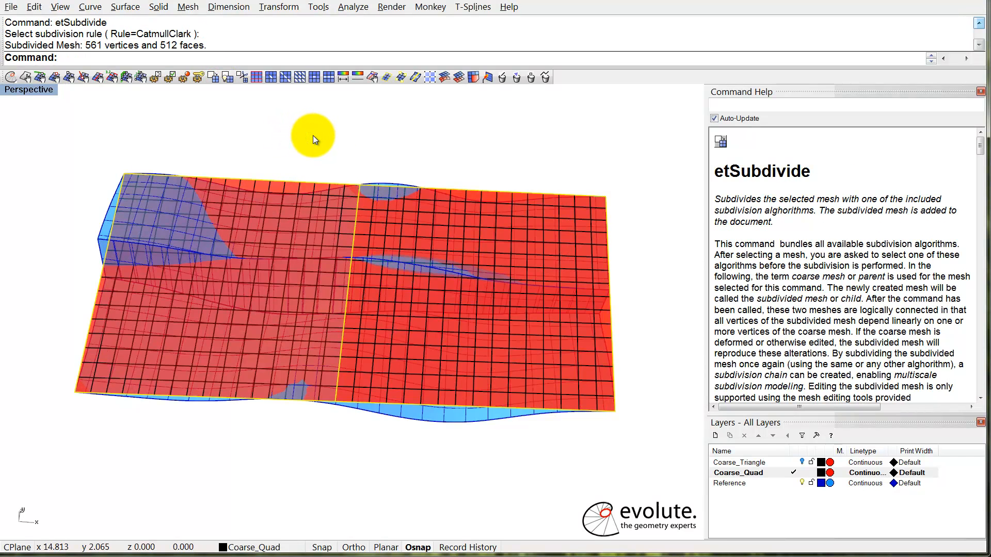
Delete the two-face coarse parent mesh, keeping the subdivided mesh.
{"action": "mouse_move", "coordinate": [316, 142]}
{"action": "right_mouse_down"}
{"action": "mouse_move", "coordinate": [316, 195]}
{"action": "mouse_move", "coordinate": [318, 153]}
{"action": "right_mouse_up"}
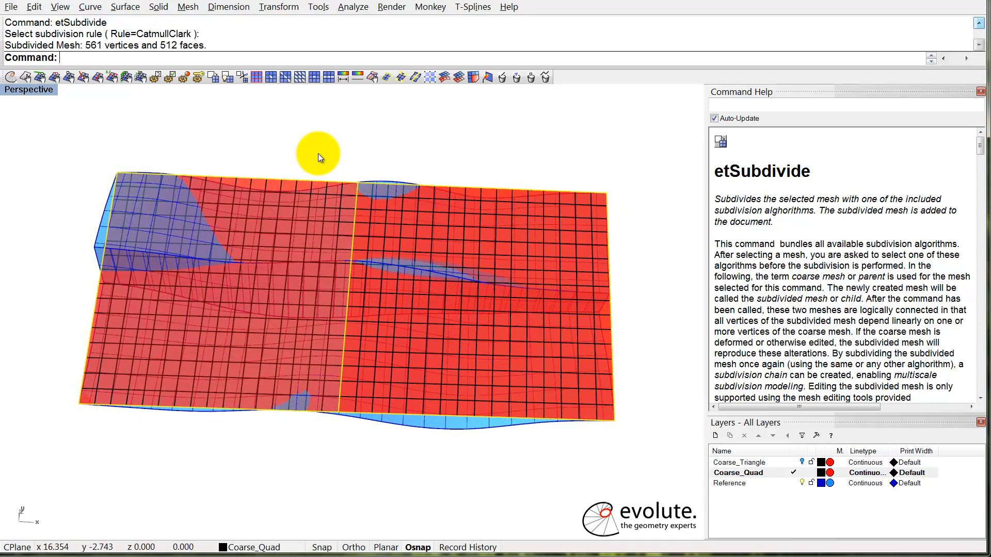
{"action": "key", "text": "Delete"}
{"action": "right_click_drag", "start_coordinate": [296, 258], "coordinate": [221, 124]}
Accept the existing optimization importance values and run etOptimize four times on the subdivided mesh.
{"action": "left_click", "coordinate": [154, 77]}
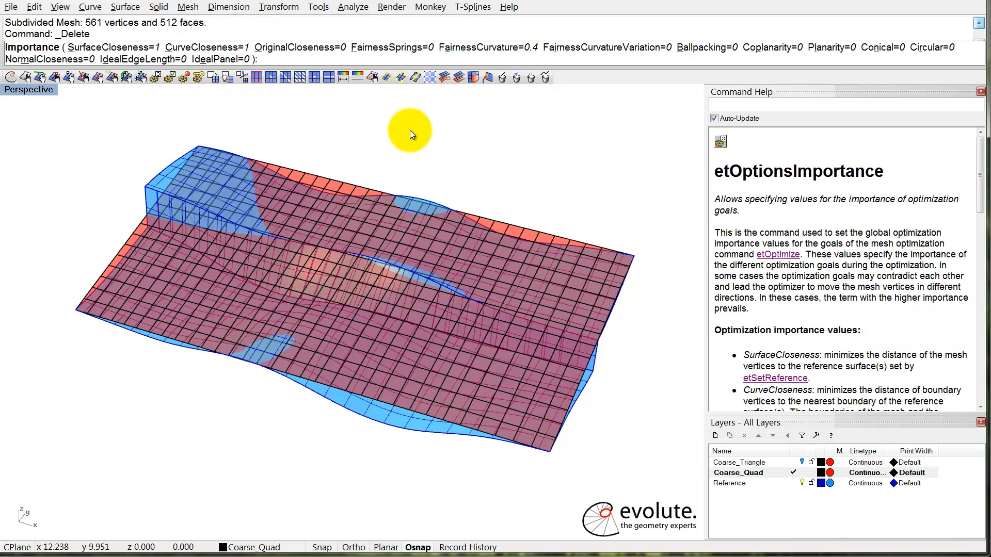
{"action": "right_click", "coordinate": [435, 149]}
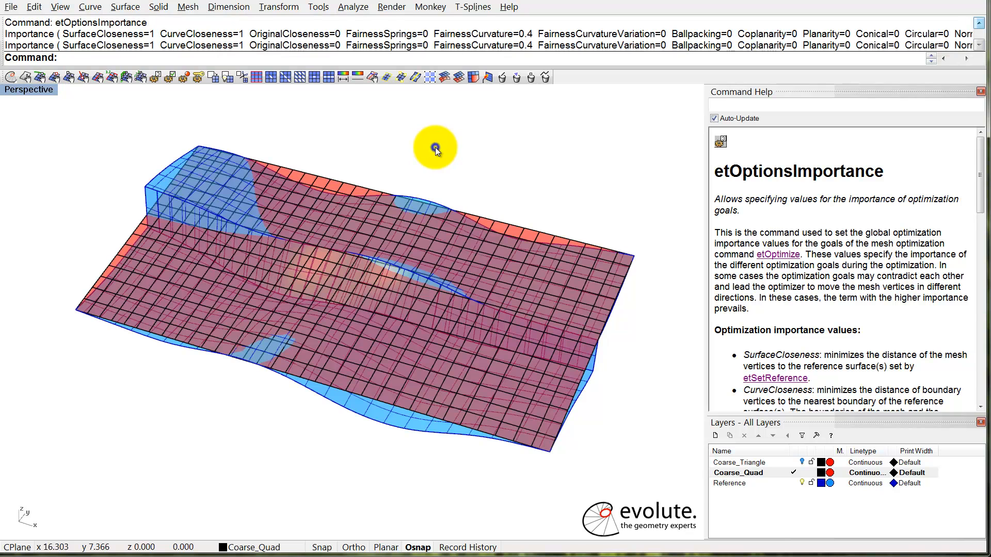
{"action": "left_click", "coordinate": [330, 186]}
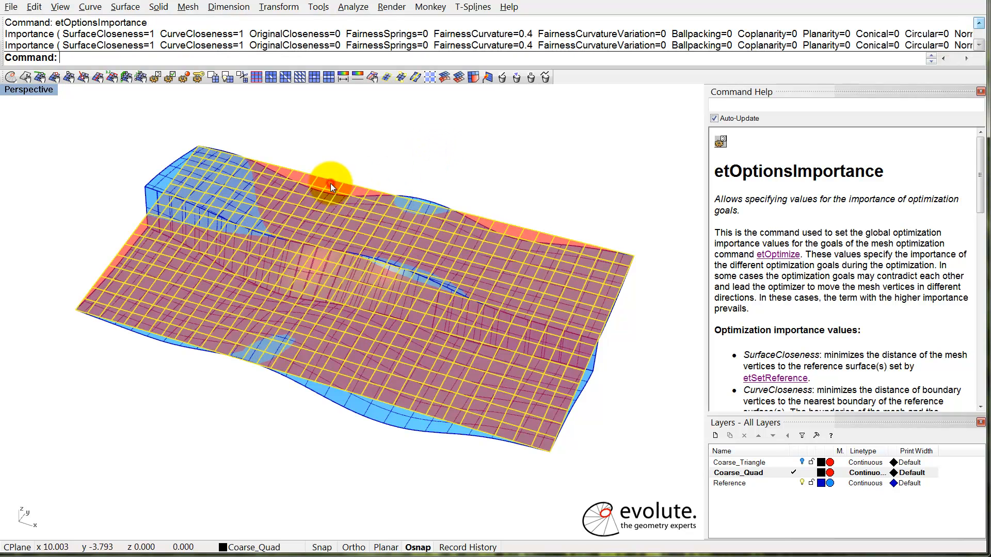
{"action": "left_click", "coordinate": [11, 78]}
{"action": "left_click", "coordinate": [11, 78]}
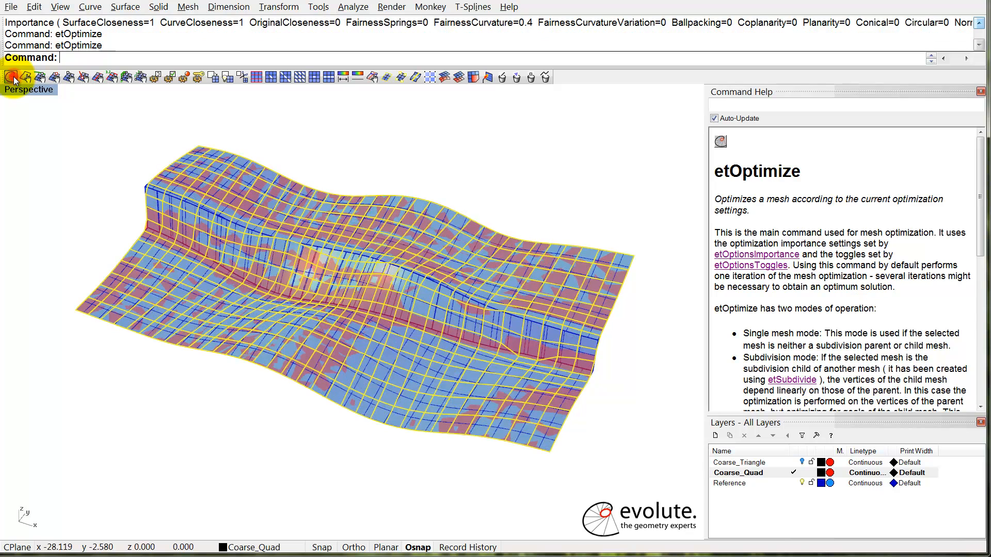
{"action": "left_click", "coordinate": [11, 77]}
{"action": "left_click", "coordinate": [11, 77]}
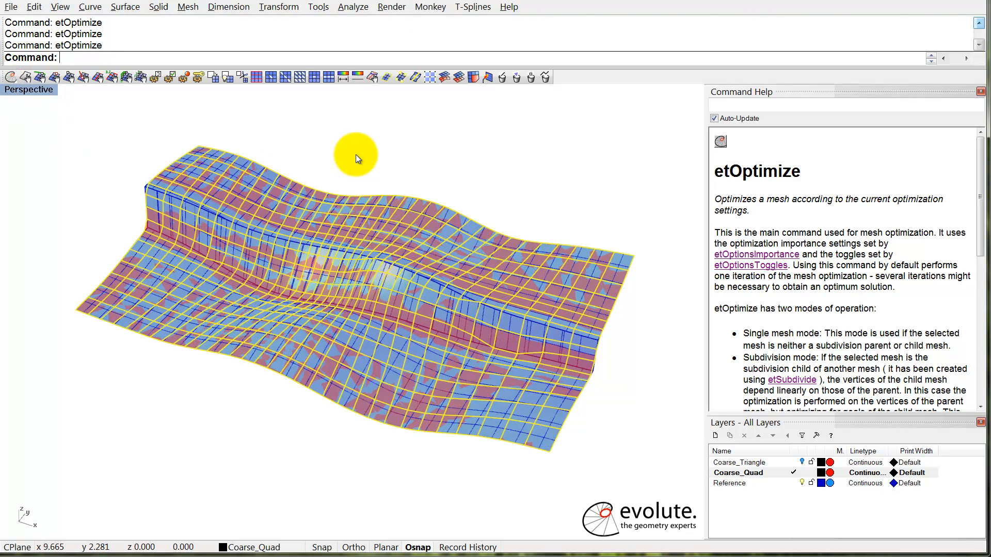
{"action": "left_click", "coordinate": [355, 154]}
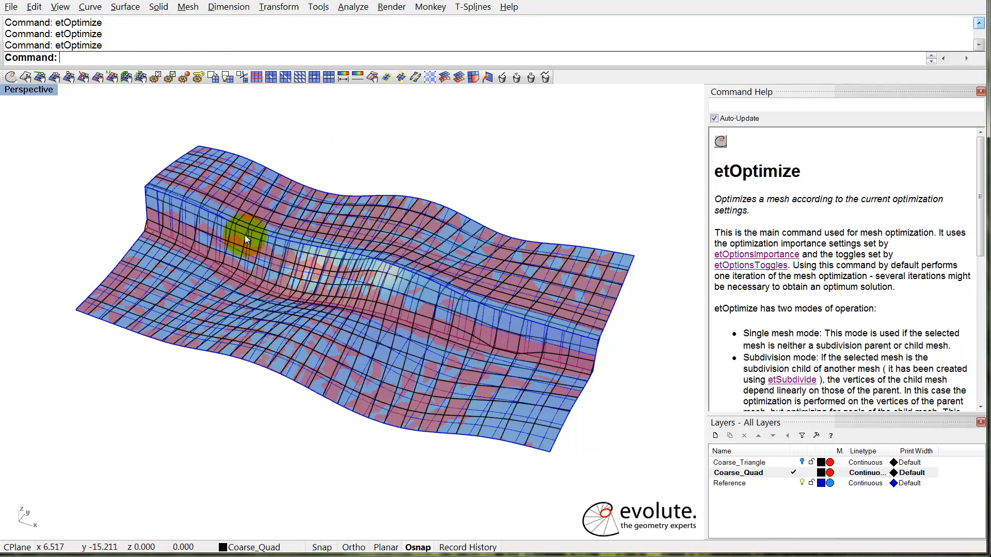
Flag the mesh polylines along the step's upper and lower creases as features with etSetEdgeFeature, using SelectionMethod Polyline.
{"action": "type", "text": "Z"}
{"action": "key", "text": "Return"}
{"action": "left_click_drag", "start_coordinate": [173, 163], "coordinate": [143, 263]}
{"action": "mouse_move", "coordinate": [403, 306]}
{"action": "right_mouse_down"}
{"action": "mouse_move", "coordinate": [327, 263]}
{"action": "mouse_move", "coordinate": [290, 256]}
{"action": "mouse_move", "coordinate": [305, 239]}
{"action": "mouse_move", "coordinate": [316, 243]}
{"action": "mouse_move", "coordinate": [293, 246]}
{"action": "mouse_move", "coordinate": [367, 261]}
{"action": "mouse_move", "coordinate": [317, 267]}
{"action": "mouse_move", "coordinate": [299, 256]}
{"action": "mouse_move", "coordinate": [365, 265]}
{"action": "mouse_move", "coordinate": [366, 288]}
{"action": "mouse_move", "coordinate": [307, 273]}
{"action": "mouse_move", "coordinate": [347, 287]}
{"action": "mouse_move", "coordinate": [513, 293]}
{"action": "mouse_move", "coordinate": [584, 277]}
{"action": "mouse_move", "coordinate": [579, 261]}
{"action": "mouse_move", "coordinate": [590, 263]}
{"action": "mouse_move", "coordinate": [524, 298]}
{"action": "mouse_move", "coordinate": [361, 308]}
{"action": "mouse_move", "coordinate": [348, 331]}
{"action": "mouse_move", "coordinate": [471, 272]}
{"action": "mouse_move", "coordinate": [409, 309]}
{"action": "right_mouse_up"}
{"action": "scroll", "coordinate": [361, 308], "scroll_direction": "down", "scroll_amount": 5}
{"action": "scroll", "coordinate": [449, 261], "scroll_direction": "down", "scroll_amount": 5}
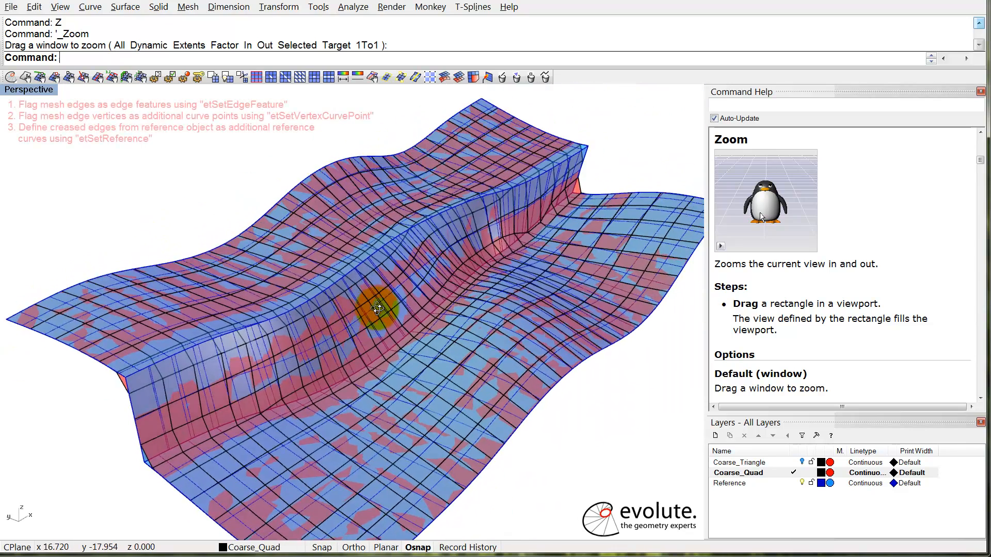
{"action": "right_click_drag", "start_coordinate": [376, 303], "coordinate": [380, 314]}
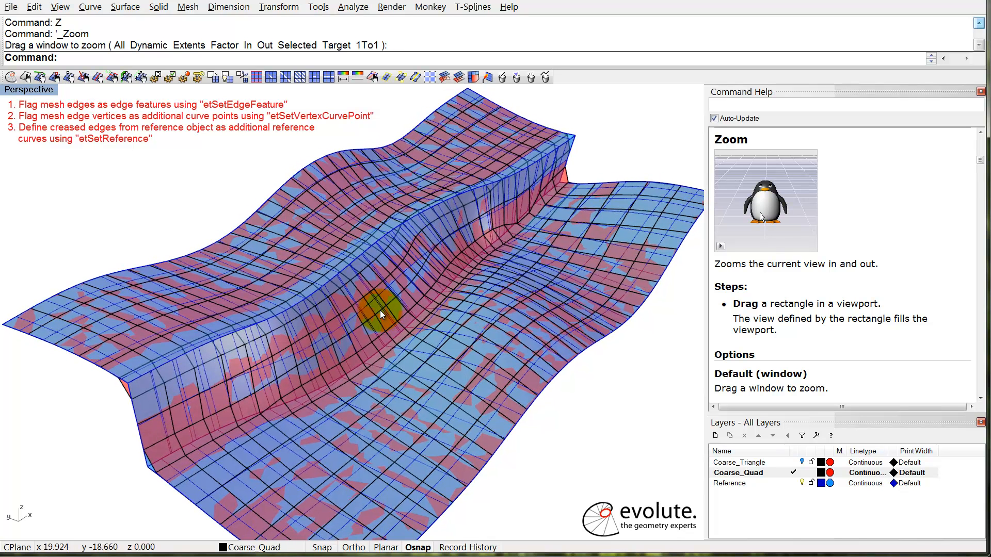
{"action": "left_click", "coordinate": [98, 79]}
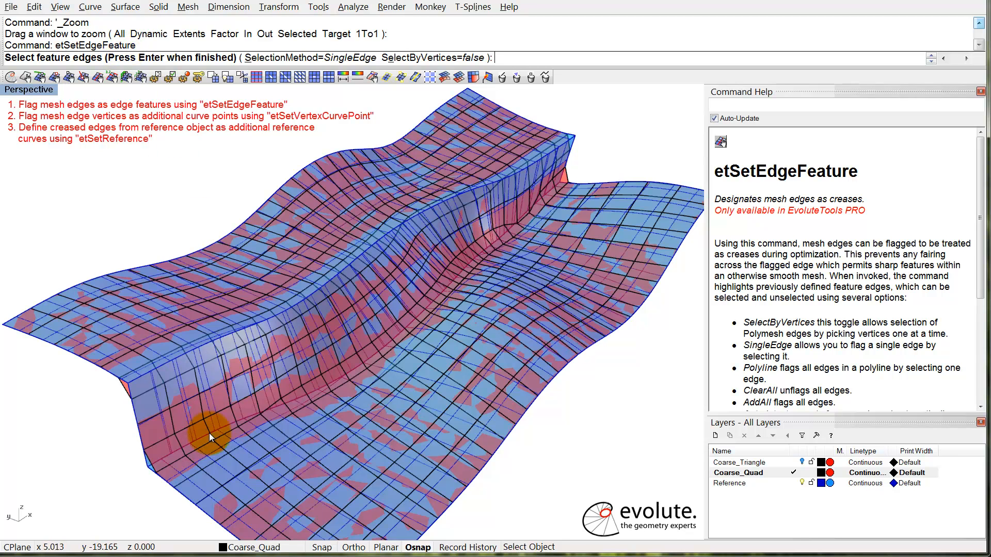
{"action": "left_click", "coordinate": [314, 58]}
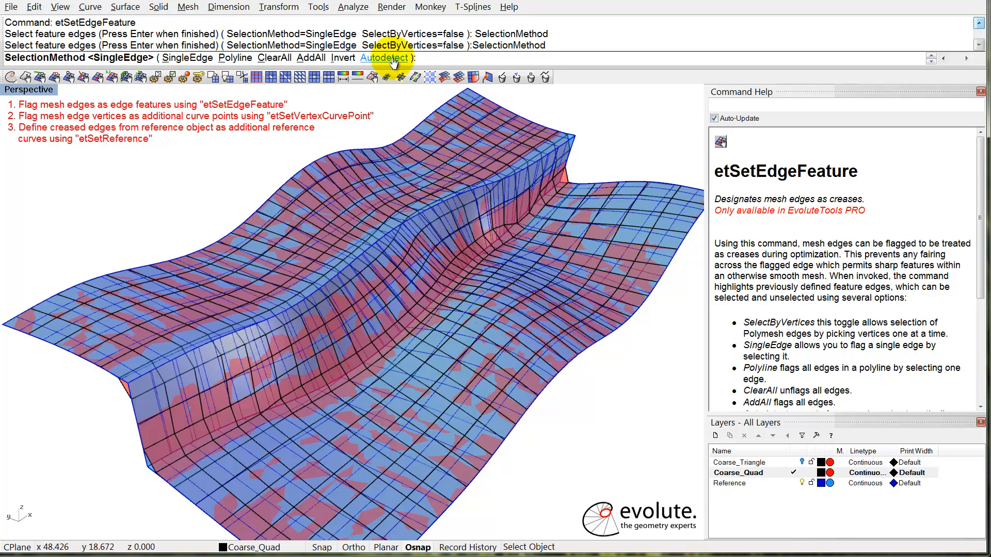
{"action": "left_click", "coordinate": [234, 57]}
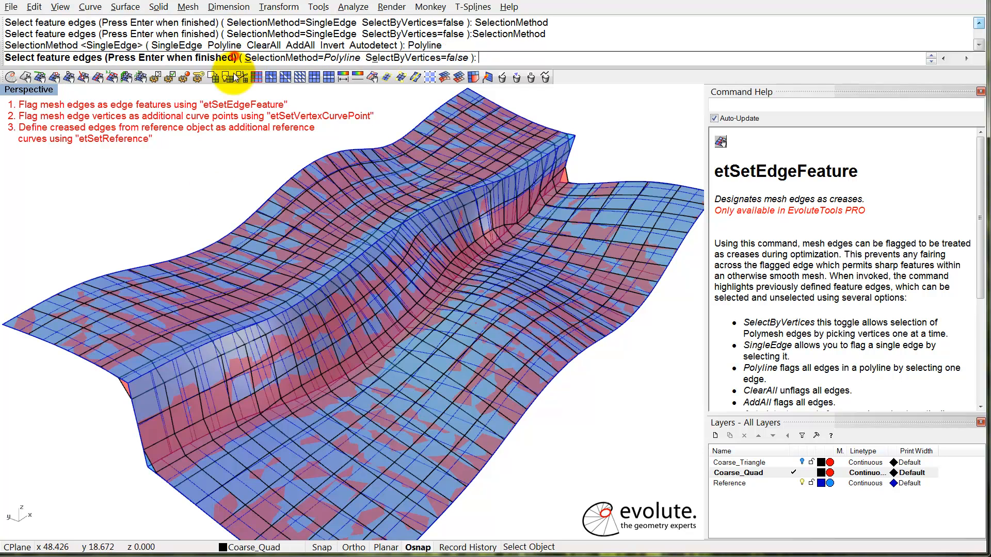
{"action": "left_click", "coordinate": [197, 448]}
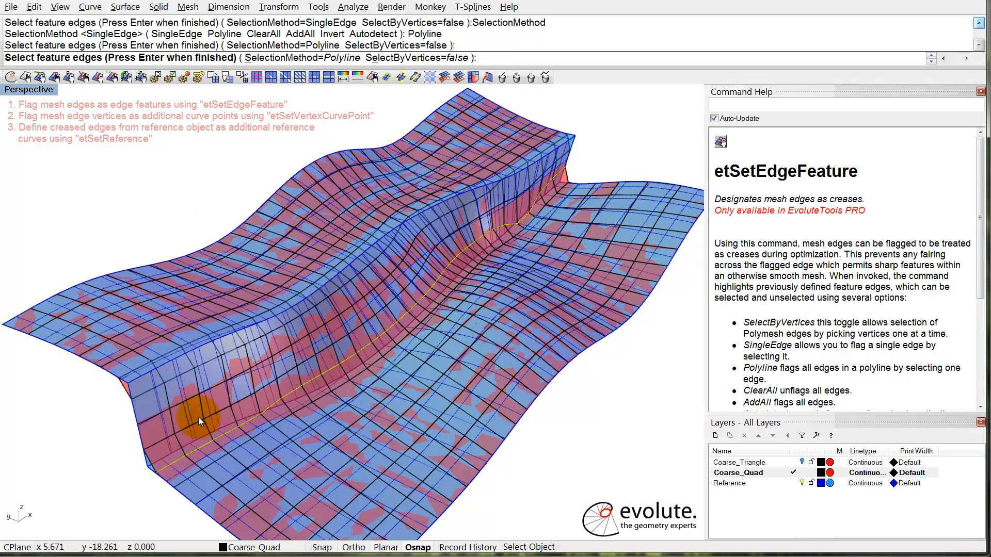
{"action": "left_click", "coordinate": [174, 349]}
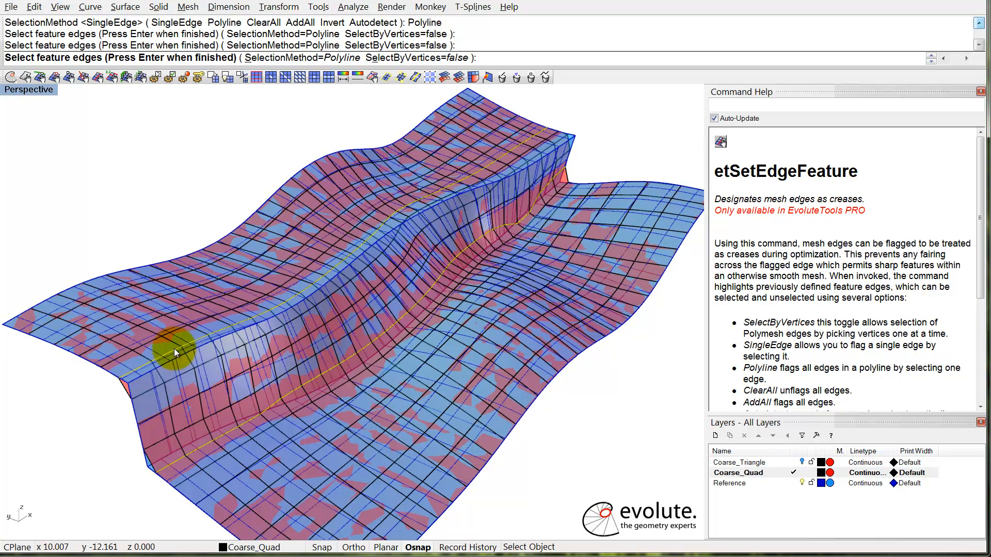
{"action": "right_click", "coordinate": [175, 349]}
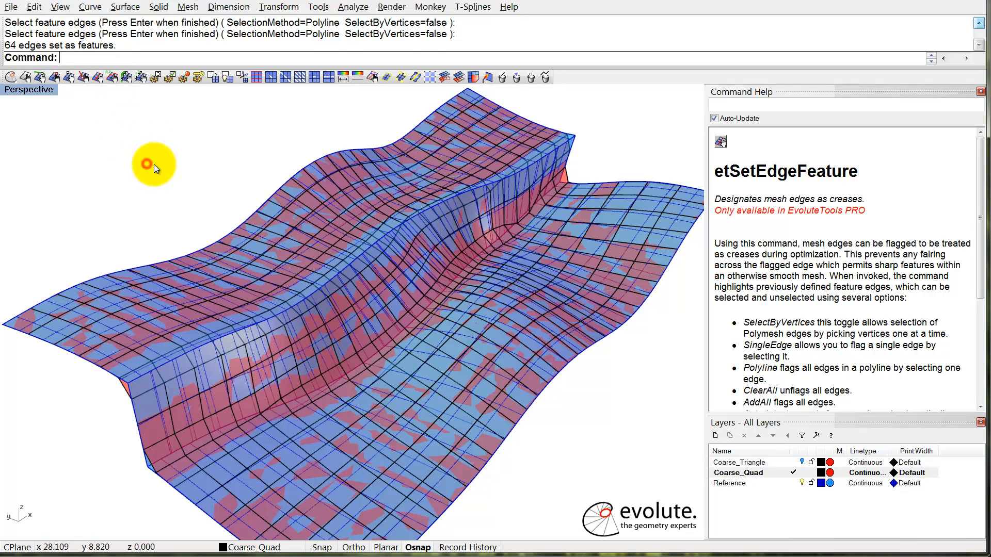
Recall the flagged edges with etSetEdgeFeature to check both crease lines along the step.
{"action": "left_click", "coordinate": [98, 78]}
{"action": "right_click_drag", "start_coordinate": [426, 289], "coordinate": [419, 254]}
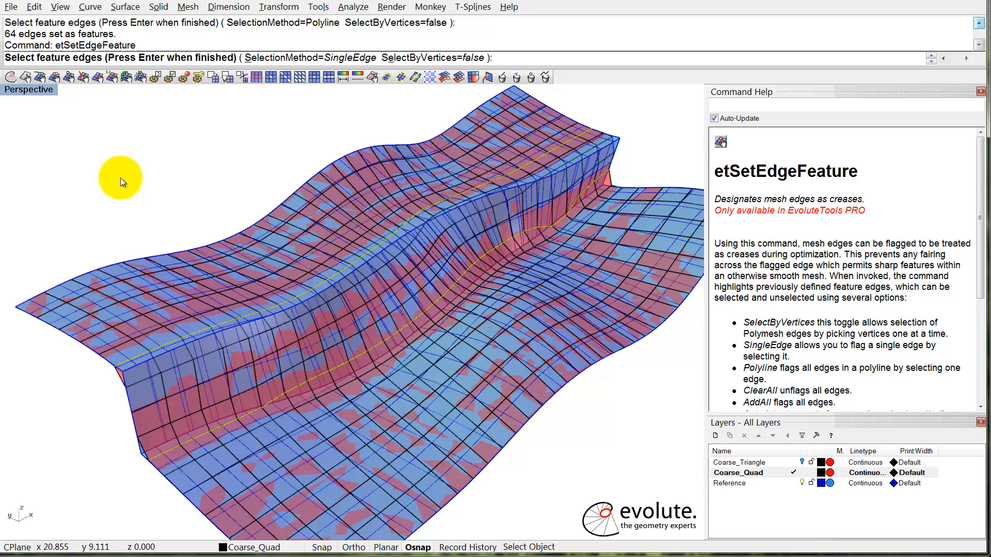
{"action": "right_click", "coordinate": [165, 178]}
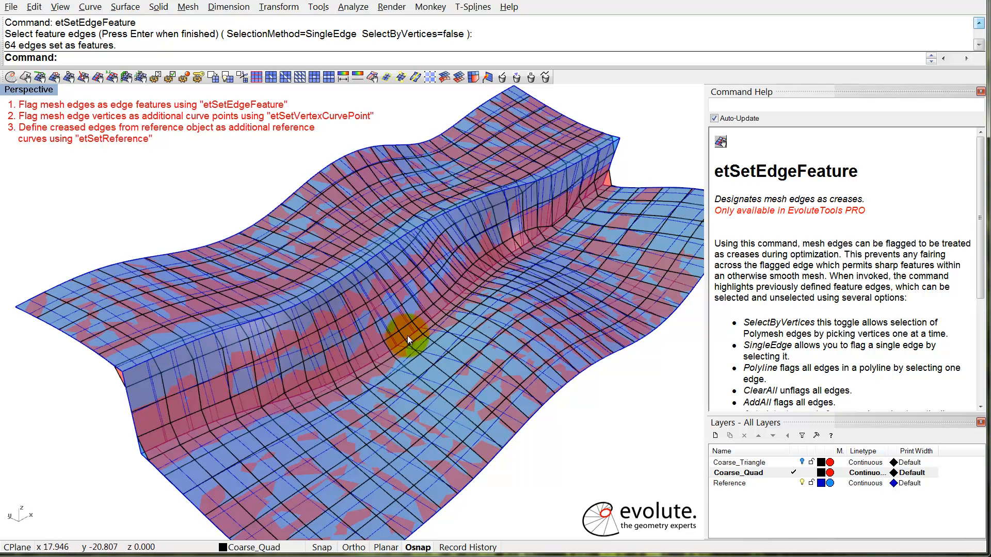
Select the vertices of both crease polylines with etSelectMeshPolyline and flag them as curve points with etSetVertexCurvePoint.
{"action": "left_click", "coordinate": [415, 79]}
{"action": "left_click", "coordinate": [202, 435]}
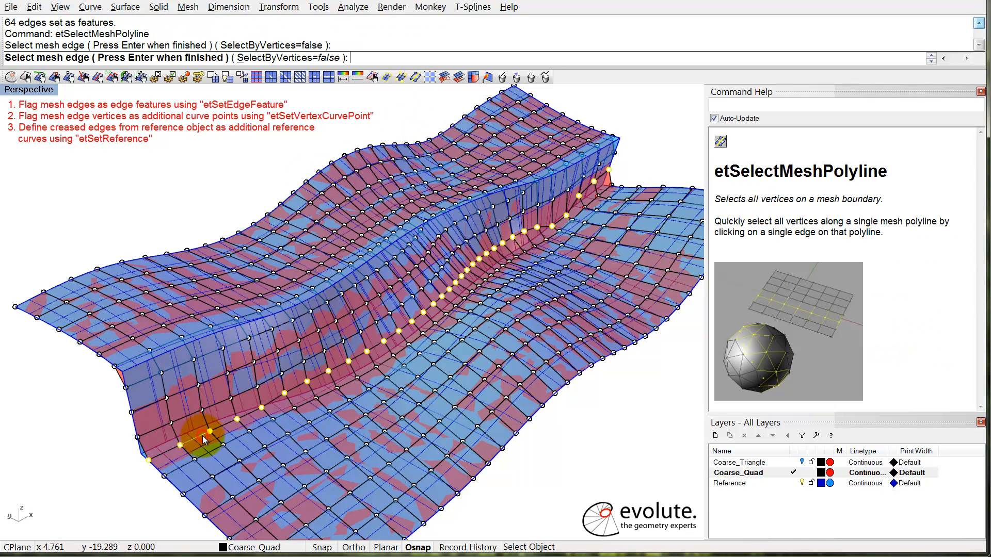
{"action": "left_click", "coordinate": [169, 341]}
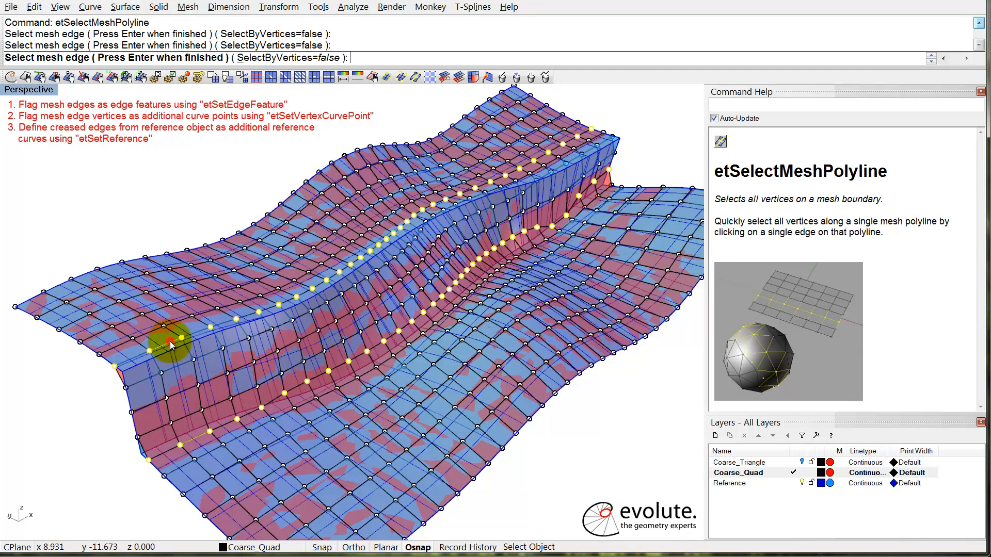
{"action": "key", "text": "Return"}
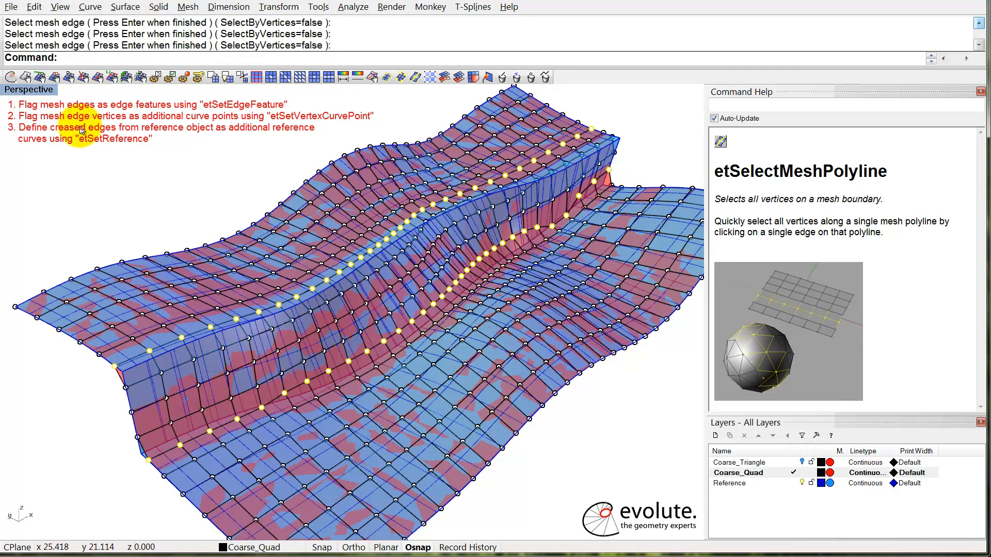
{"action": "left_click", "coordinate": [40, 77]}
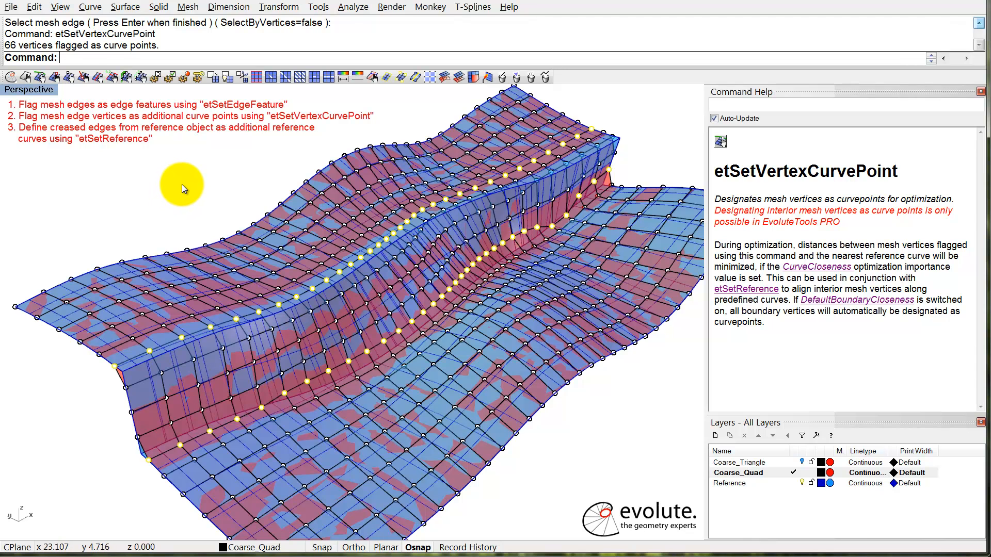
{"action": "key", "text": "Escape"}
{"action": "key", "text": "Escape"}
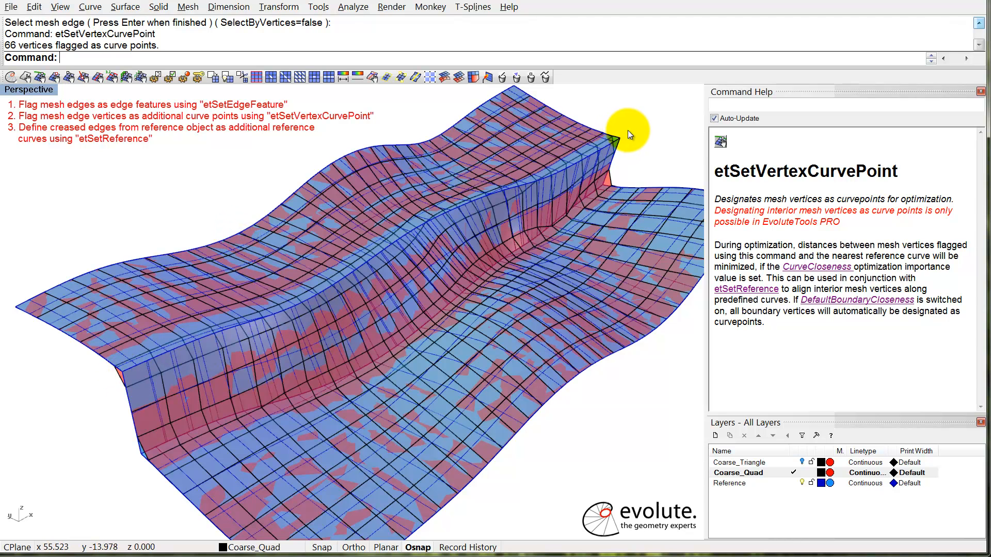
Duplicate the reference polysurface's upper and lower crease edges with DupEdge and add both curves as reference objects with etSetReference.
{"action": "type", "text": "dg"}
{"action": "key", "text": "Return"}
{"action": "left_click", "coordinate": [171, 349]}
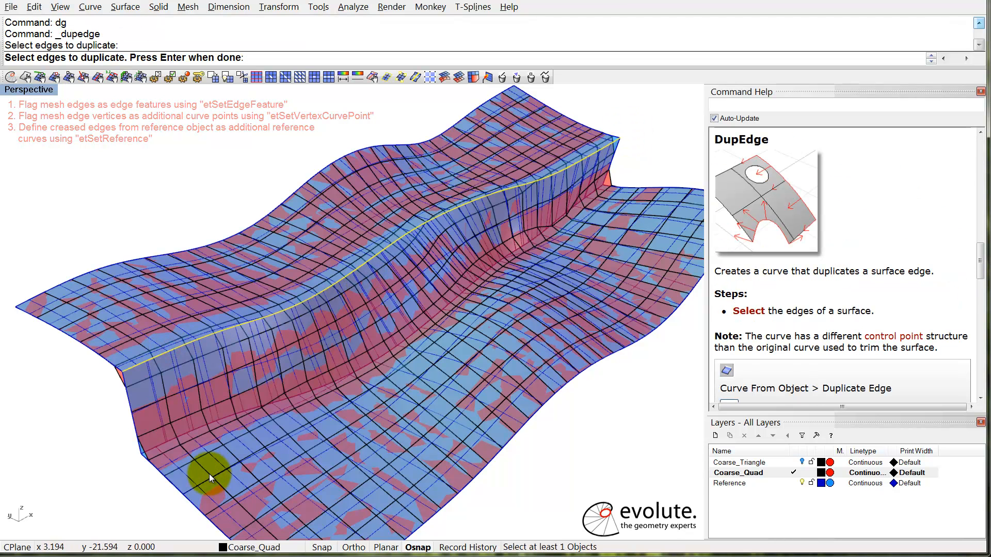
{"action": "left_click", "coordinate": [195, 429]}
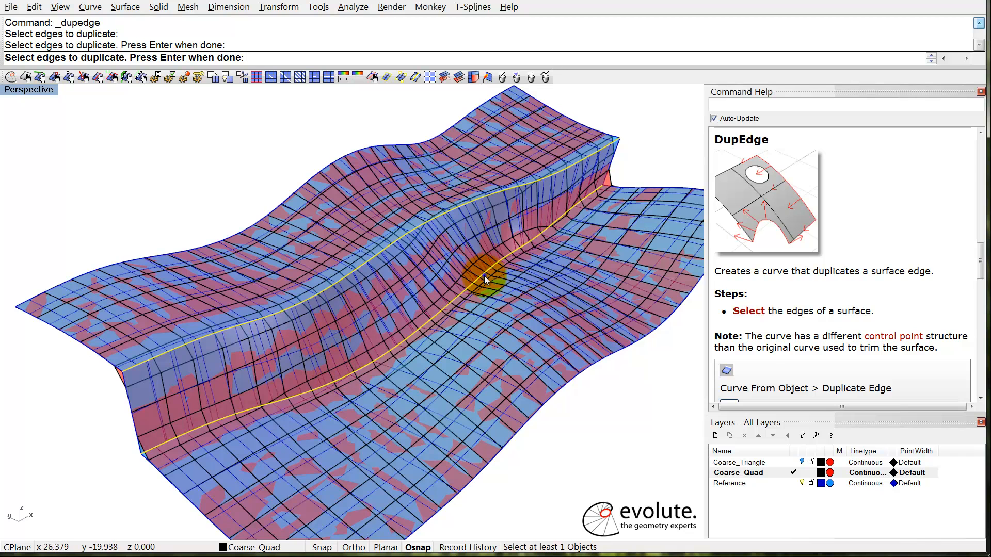
{"action": "key", "text": "Return"}
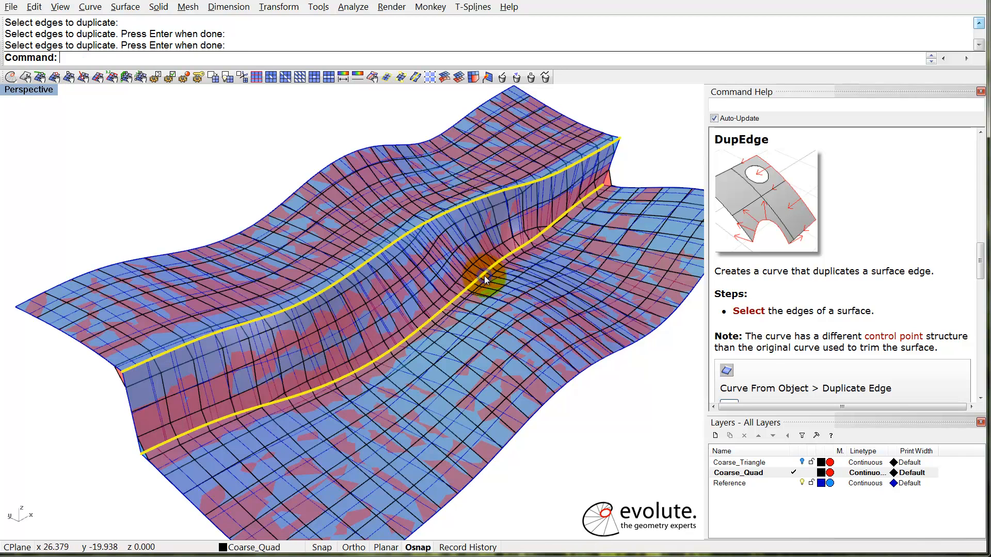
{"action": "left_click", "coordinate": [26, 76]}
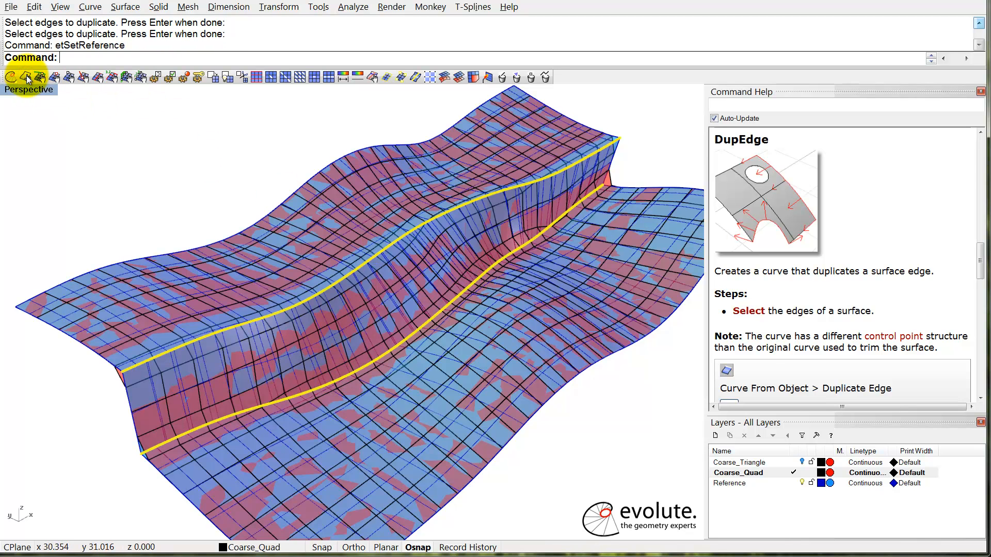
{"action": "left_click", "coordinate": [200, 150]}
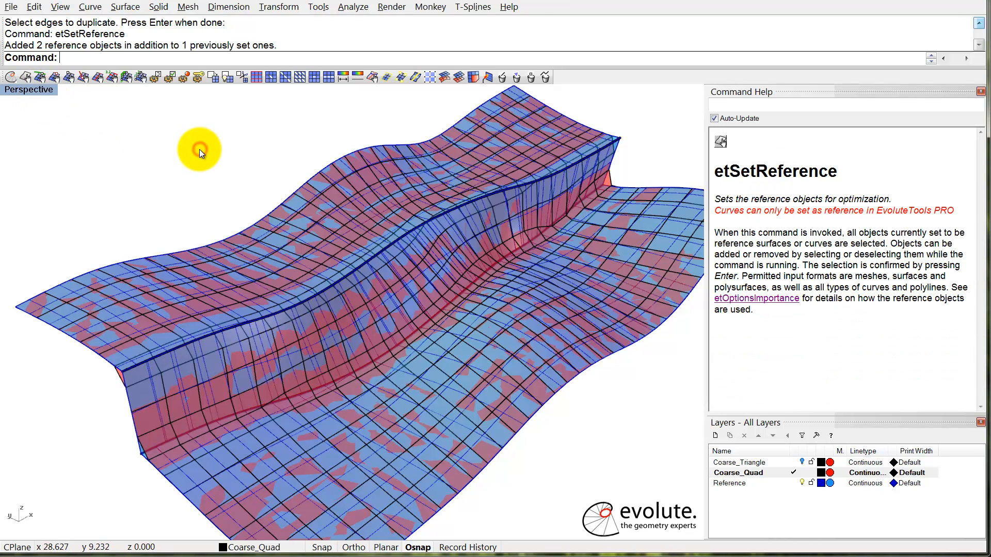
Select the subdivided quad mesh and run etOptimize four times to pull its creases onto the reference curves.
{"action": "scroll", "coordinate": [406, 244], "scroll_direction": "down", "scroll_amount": 3}
{"action": "right_click_drag", "start_coordinate": [501, 255], "coordinate": [539, 386], "text": "shift"}
{"action": "type", "text": "Z"}
{"action": "key", "text": "Return"}
{"action": "type", "text": "e"}
{"action": "key", "text": "Return"}
{"action": "left_click", "coordinate": [583, 417]}
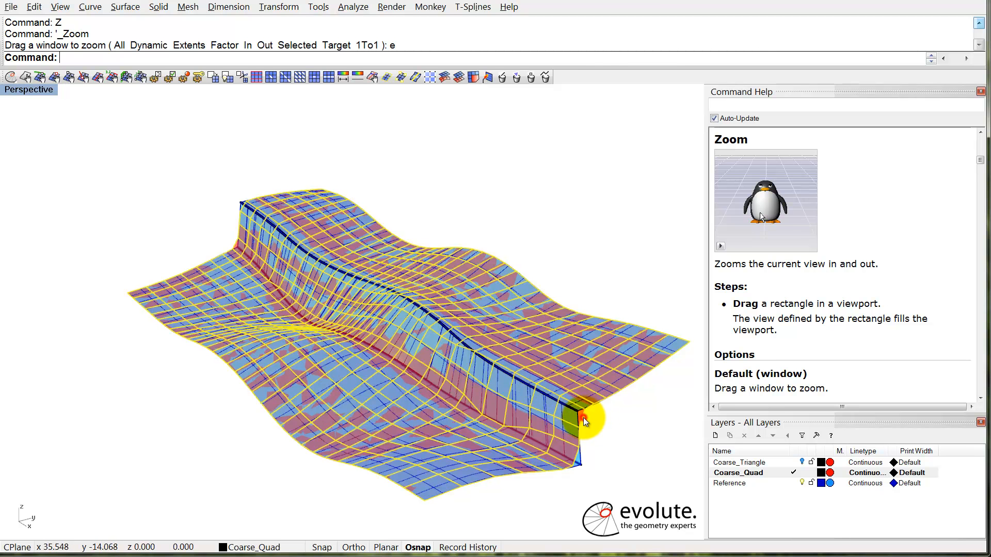
{"action": "left_click", "coordinate": [11, 77]}
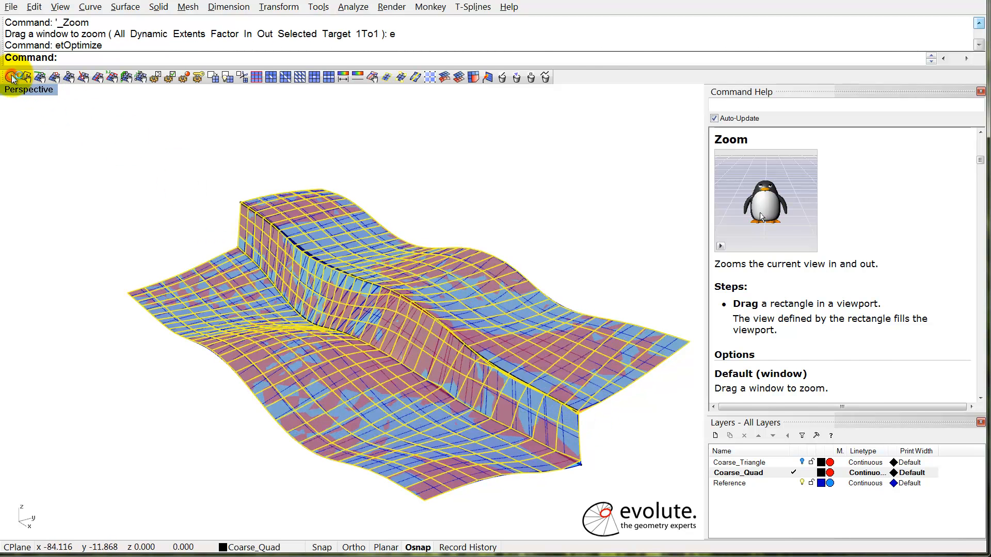
{"action": "left_click", "coordinate": [10, 78]}
{"action": "left_click", "coordinate": [10, 78]}
{"action": "left_click", "coordinate": [11, 77]}
Set the FairnessCurvature optimization importance to 1.
{"action": "right_click_drag", "start_coordinate": [380, 268], "coordinate": [420, 287]}
{"action": "scroll", "coordinate": [649, 338], "scroll_direction": "up", "scroll_amount": 6}
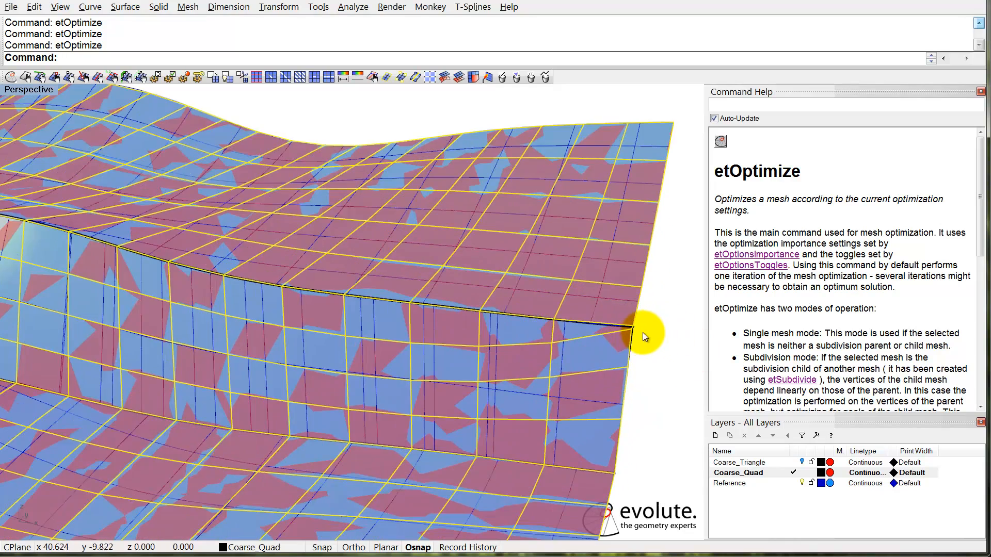
{"action": "scroll", "coordinate": [634, 333], "scroll_direction": "down", "scroll_amount": 8}
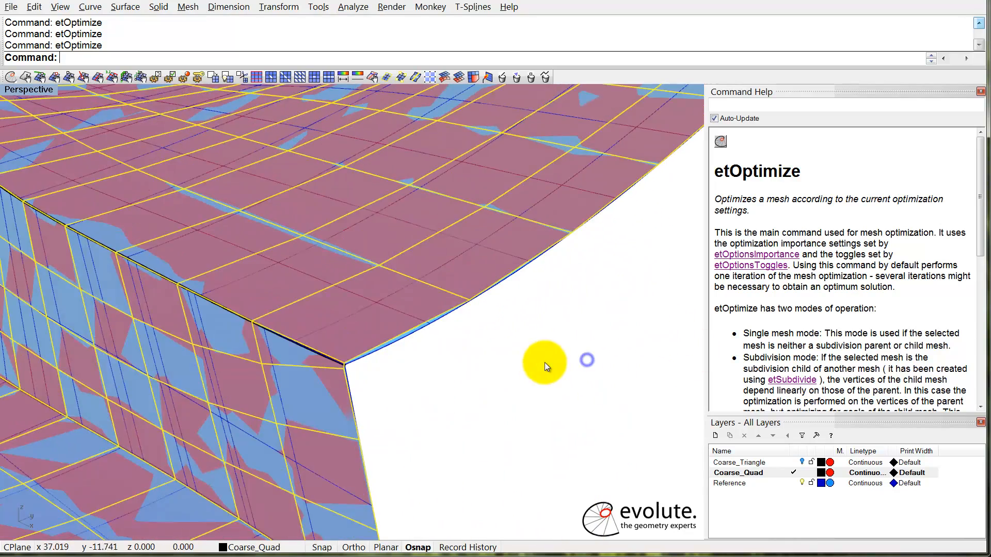
{"action": "scroll", "coordinate": [550, 348], "scroll_direction": "up", "scroll_amount": 2}
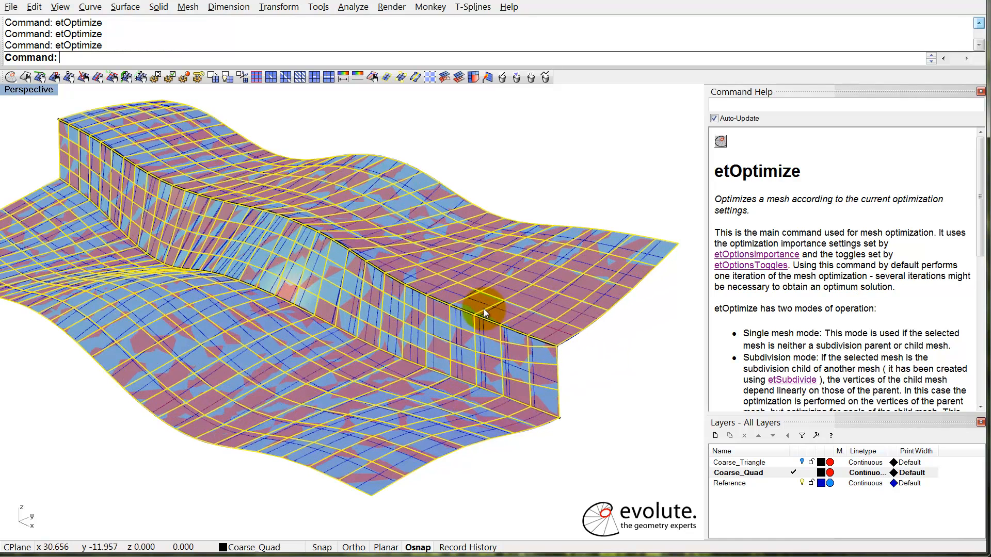
{"action": "left_click", "coordinate": [162, 81]}
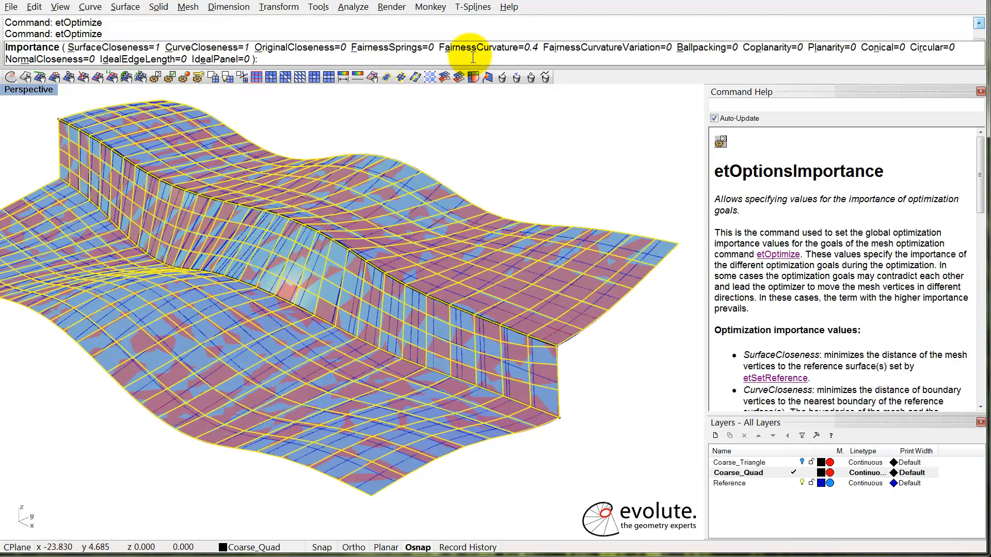
{"action": "left_click", "coordinate": [483, 40]}
{"action": "type", "text": "1"}
{"action": "key", "text": "Return"}
{"action": "right_click", "coordinate": [493, 176]}
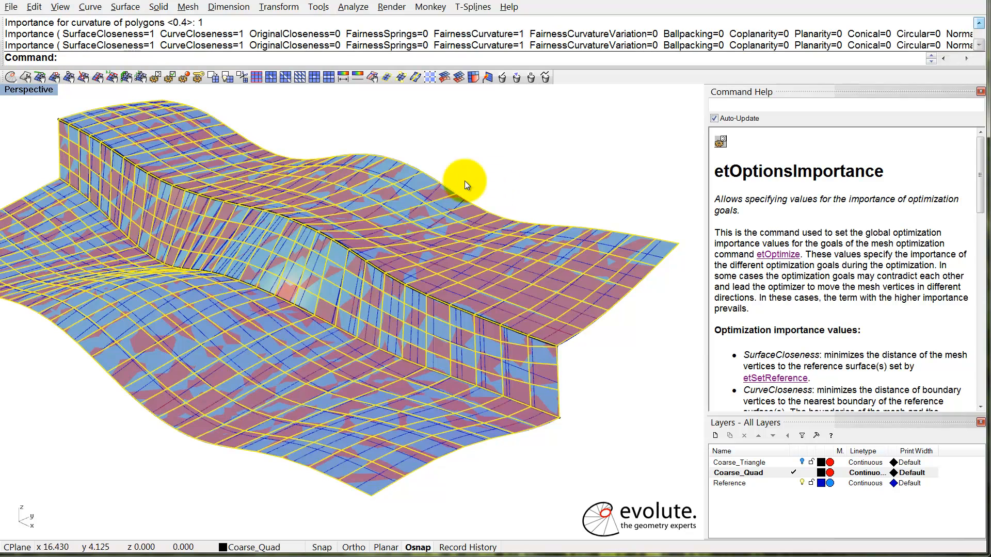
Run several more etOptimize iterations on the quad mesh with the increased curvature fairness.
{"action": "left_click", "coordinate": [10, 77]}
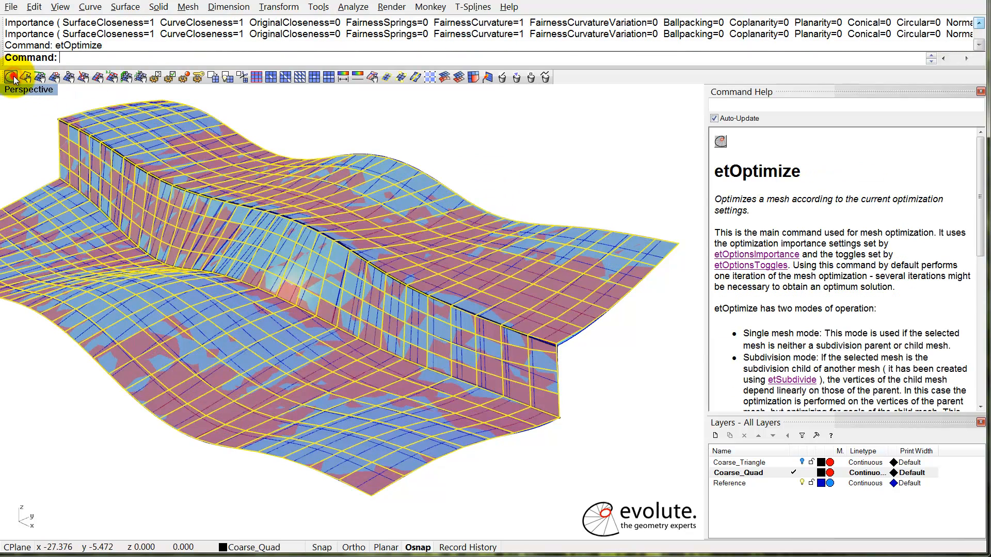
{"action": "left_click", "coordinate": [11, 78]}
{"action": "left_click", "coordinate": [11, 77]}
{"action": "right_click", "coordinate": [335, 276]}
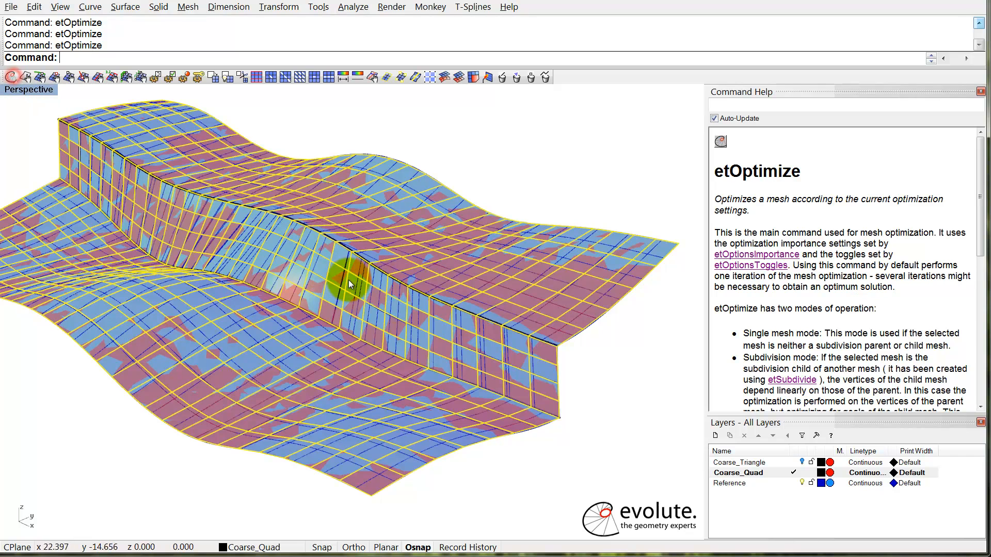
Hide the reference polysurface.
{"action": "left_click", "coordinate": [575, 234]}
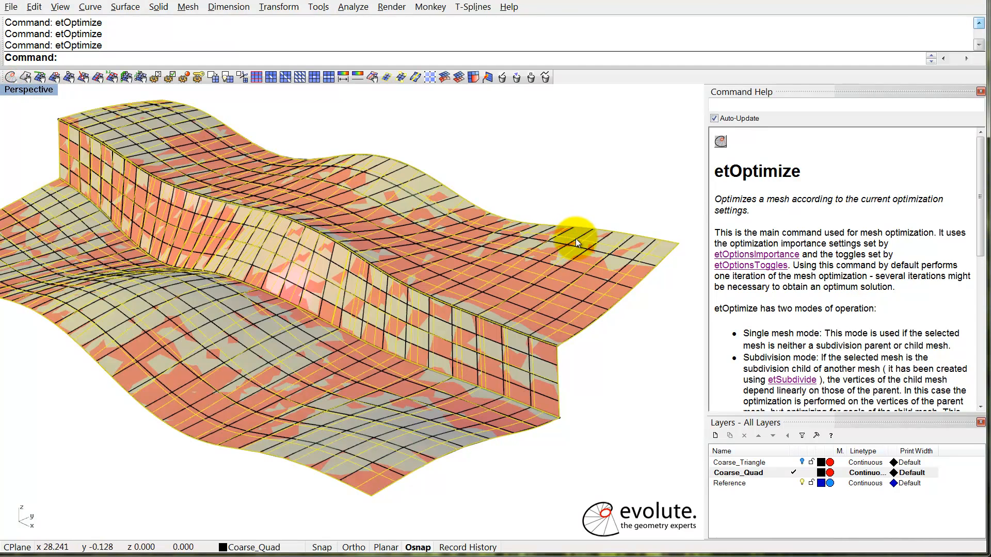
{"action": "key", "text": "ctrl+h"}
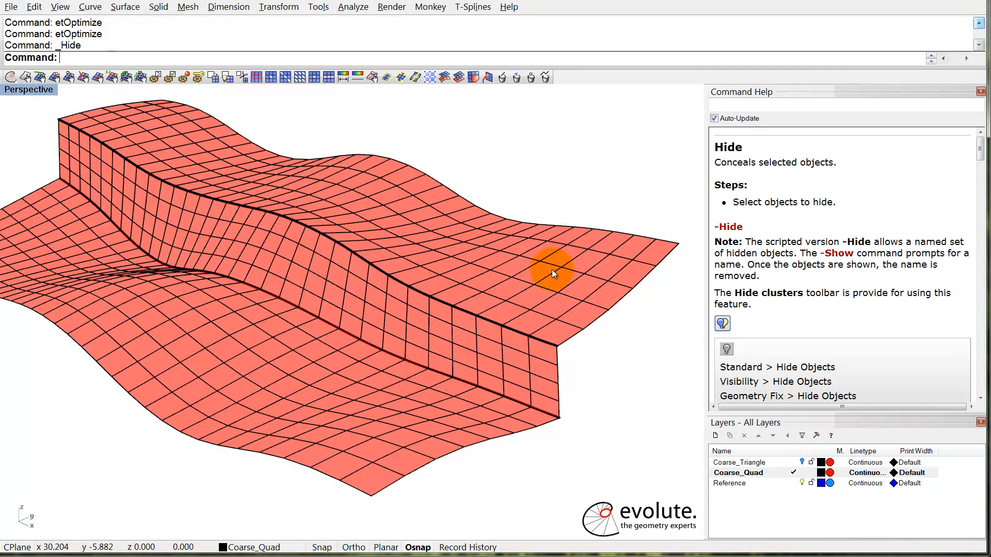
Select the optimized quad mesh and examine its creases and edge flow from both ends of the step.
{"action": "mouse_move", "coordinate": [344, 290]}
{"action": "right_mouse_down", "text": "shift"}
{"action": "mouse_move", "coordinate": [373, 297]}
{"action": "mouse_move", "coordinate": [386, 287]}
{"action": "mouse_move", "coordinate": [402, 321]}
{"action": "mouse_move", "coordinate": [338, 287]}
{"action": "mouse_move", "coordinate": [377, 316]}
{"action": "mouse_move", "coordinate": [416, 321]}
{"action": "right_mouse_up", "text": "shift"}
{"action": "scroll", "coordinate": [429, 313], "scroll_direction": "up", "scroll_amount": 3}
{"action": "left_click", "coordinate": [422, 315]}
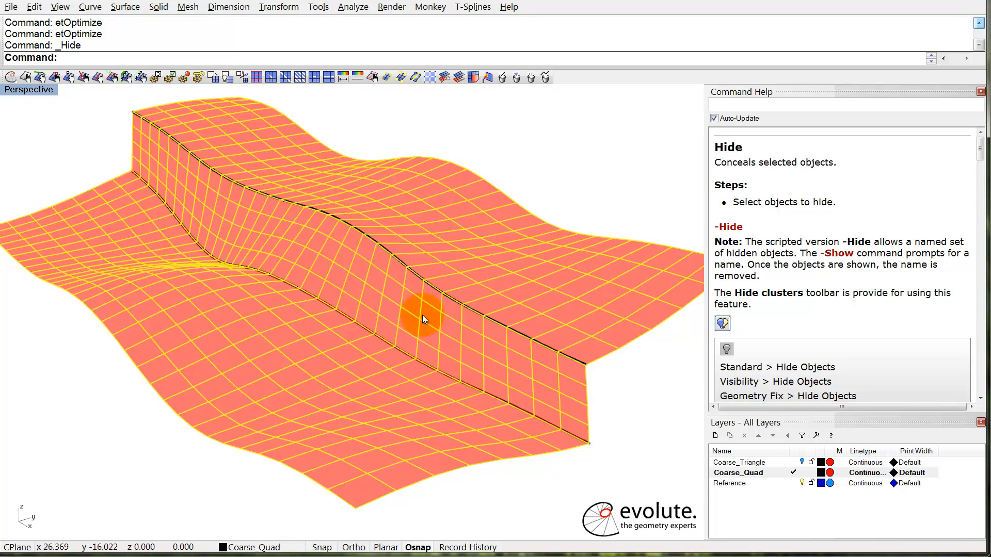
{"action": "mouse_move", "coordinate": [422, 315]}
{"action": "right_mouse_down"}
{"action": "mouse_move", "coordinate": [435, 337]}
{"action": "mouse_move", "coordinate": [371, 294]}
{"action": "mouse_move", "coordinate": [392, 320]}
{"action": "mouse_move", "coordinate": [435, 331]}
{"action": "mouse_move", "coordinate": [373, 301]}
{"action": "mouse_move", "coordinate": [391, 314]}
{"action": "mouse_move", "coordinate": [376, 321]}
{"action": "mouse_move", "coordinate": [487, 358]}
{"action": "right_mouse_up"}
{"action": "scroll", "coordinate": [376, 321], "scroll_direction": "up", "scroll_amount": 5}
{"action": "scroll", "coordinate": [442, 309], "scroll_direction": "down", "scroll_amount": 4}
{"action": "right_click_drag", "start_coordinate": [338, 282], "coordinate": [401, 326], "text": "shift"}
{"action": "right_click_drag", "start_coordinate": [283, 305], "coordinate": [382, 326]}
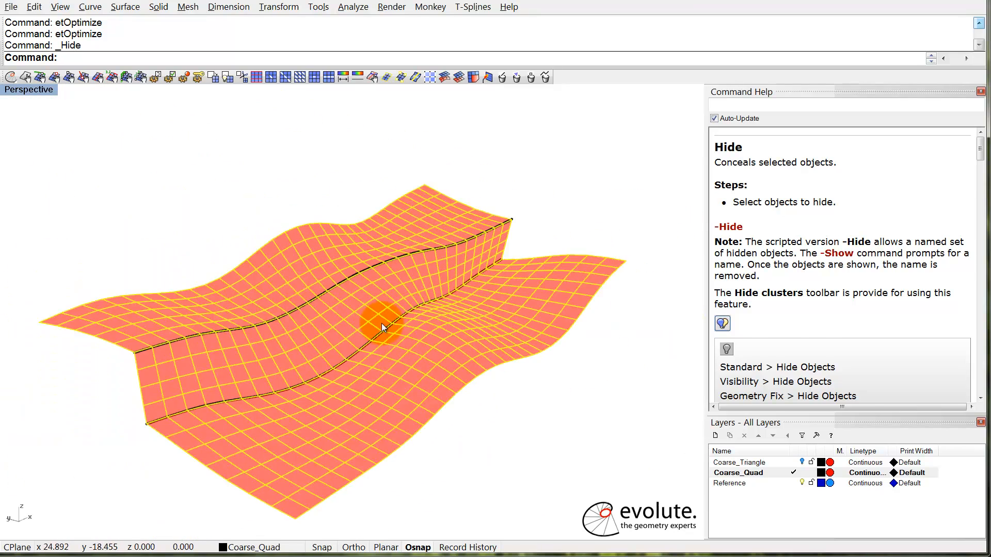